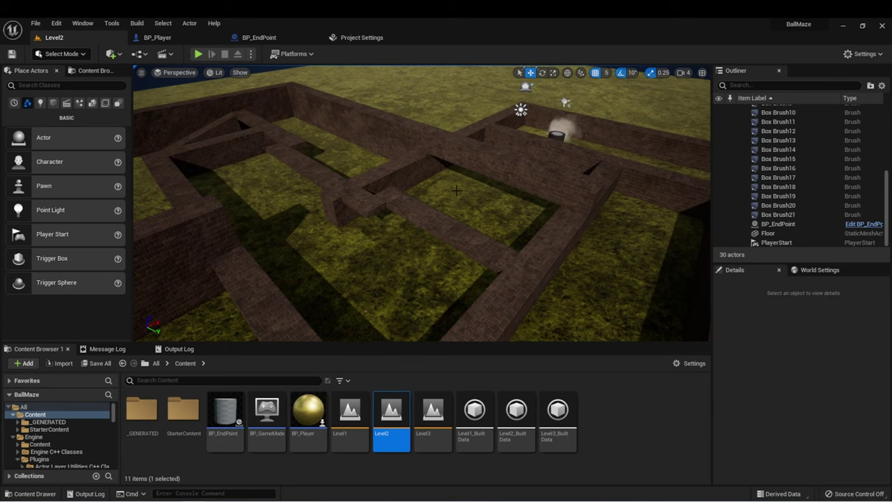
- Inspect the box brushes that form the Level2 maze walls by selecting several of them
click(497, 164)
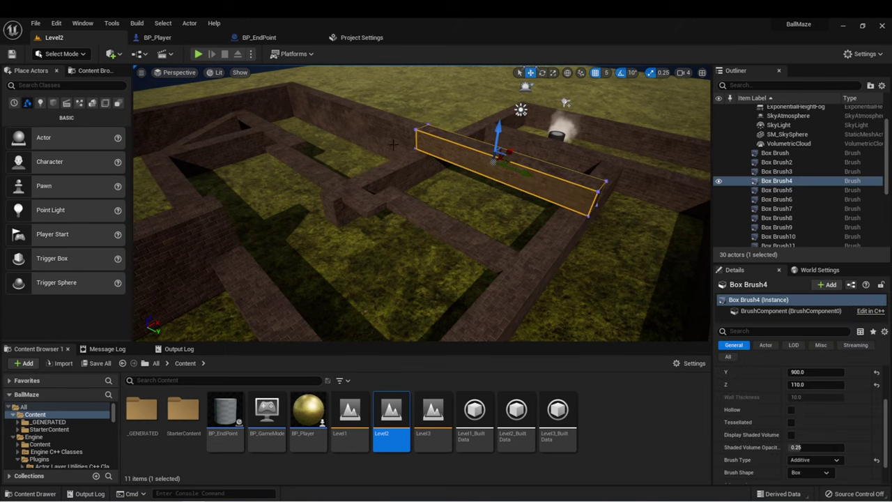
click(364, 206)
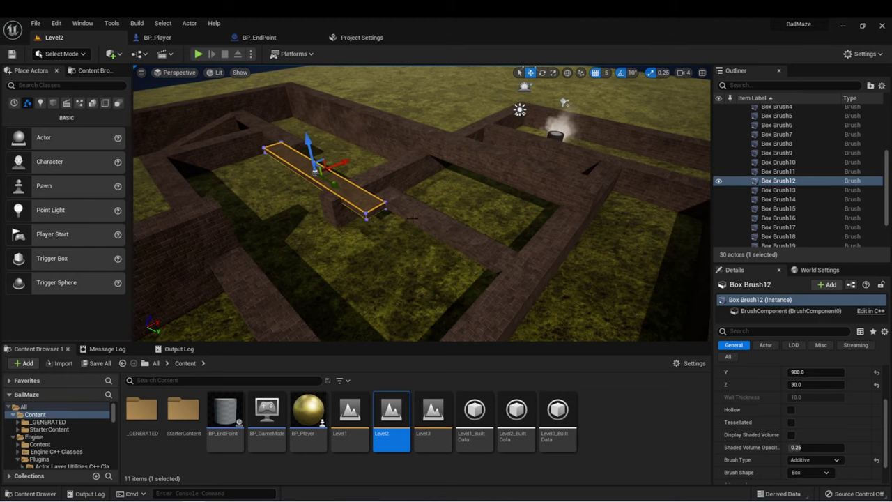
click(222, 129)
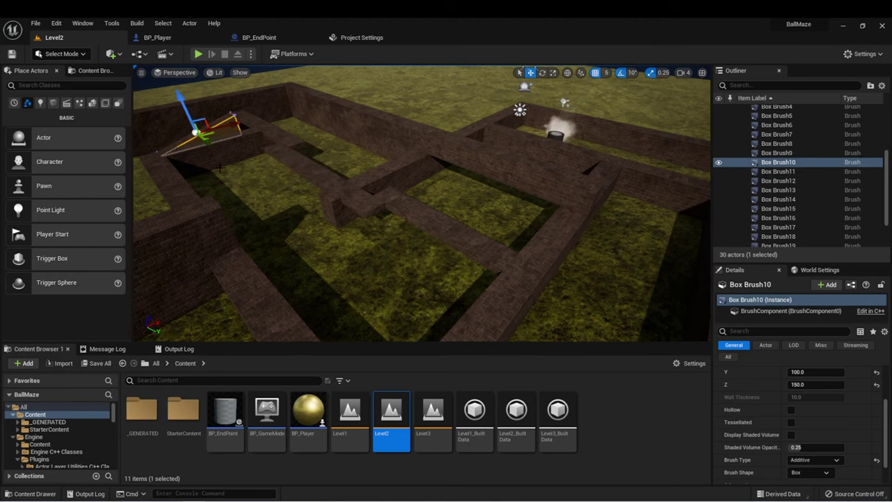
- Place a Box geometry brush on the grass outside the maze wall and set its Y size to 500
key(w)
mouse_move(227, 137)
right_down()
mouse_move(306, 143)
mouse_move(321, 125)
mouse_move(265, 132)
mouse_move(279, 143)
mouse_move(334, 143)
mouse_move(209, 140)
right_up()
key(s)
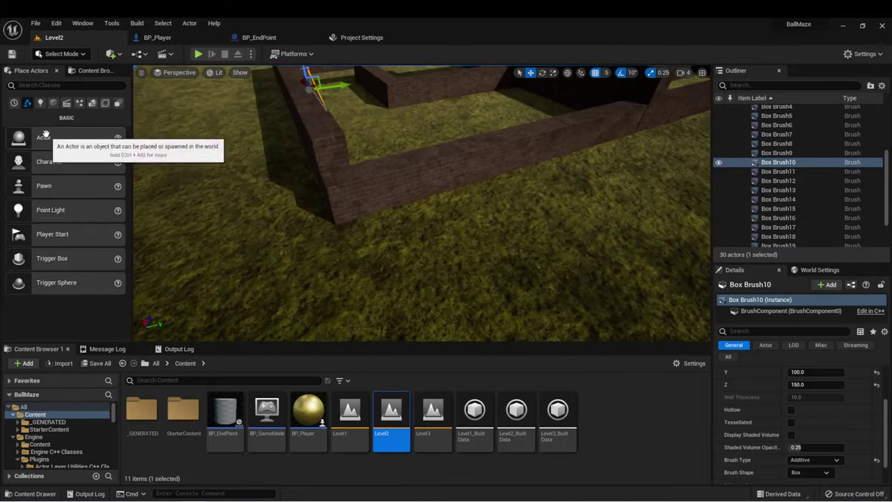
click(92, 102)
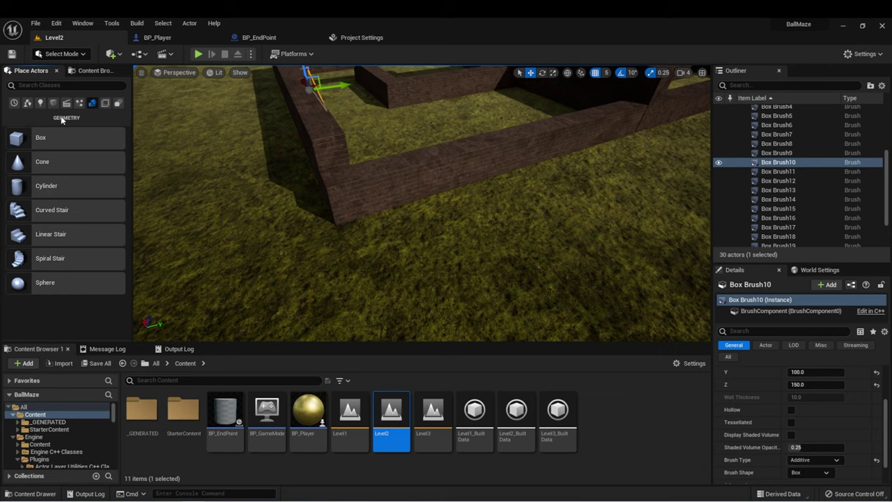
drag(431, 217, 573, 246)
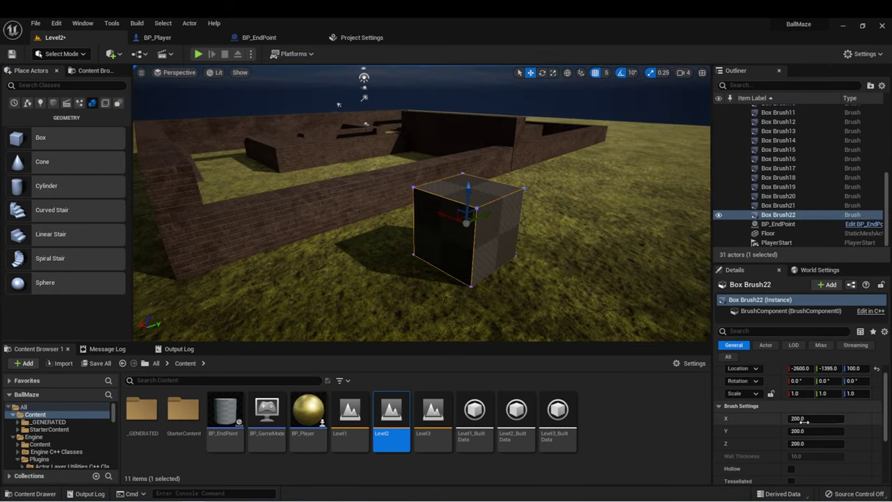
click(804, 430)
text(500)
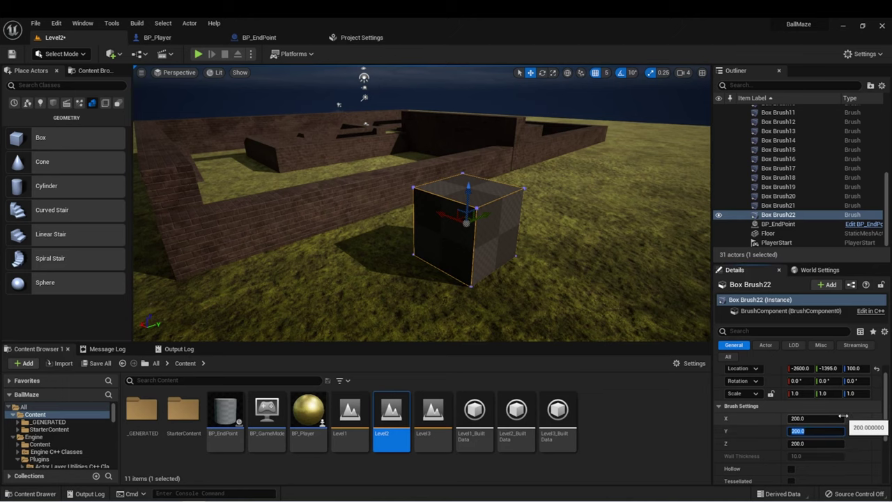
key(Return)
right_drag(325, 209, 231, 173)
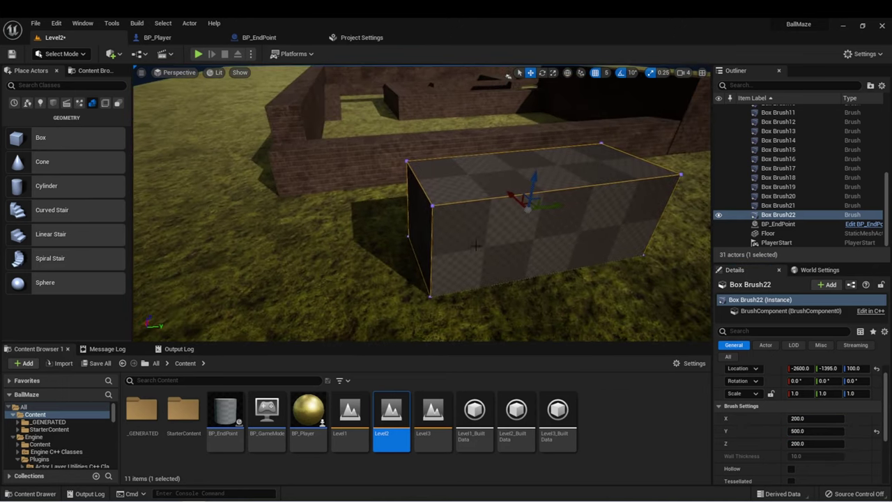
- Switch to Brush Editing mode and lengthen the new box brush by pulling its end face outward along Y
click(82, 55)
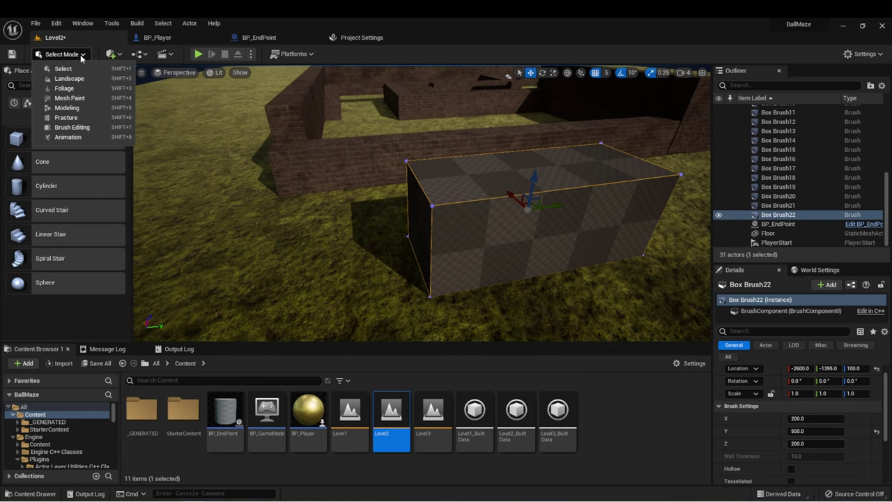
click(84, 127)
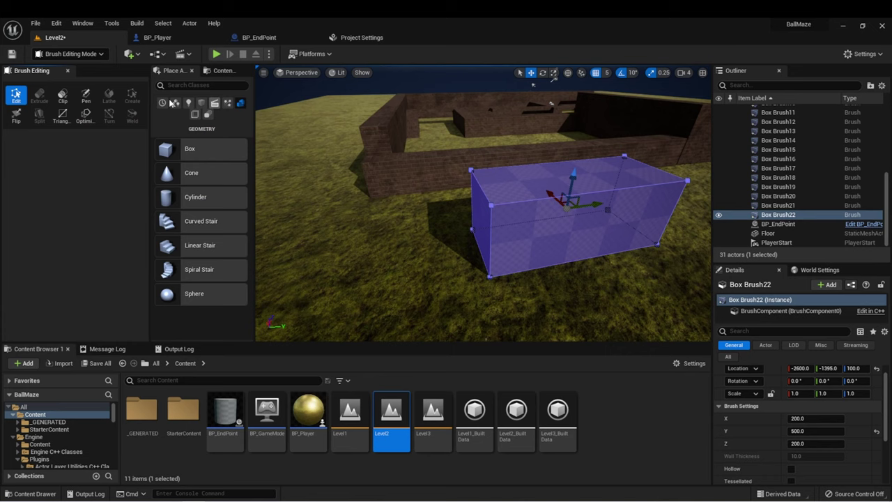
right_drag(420, 242, 557, 243)
key(a)
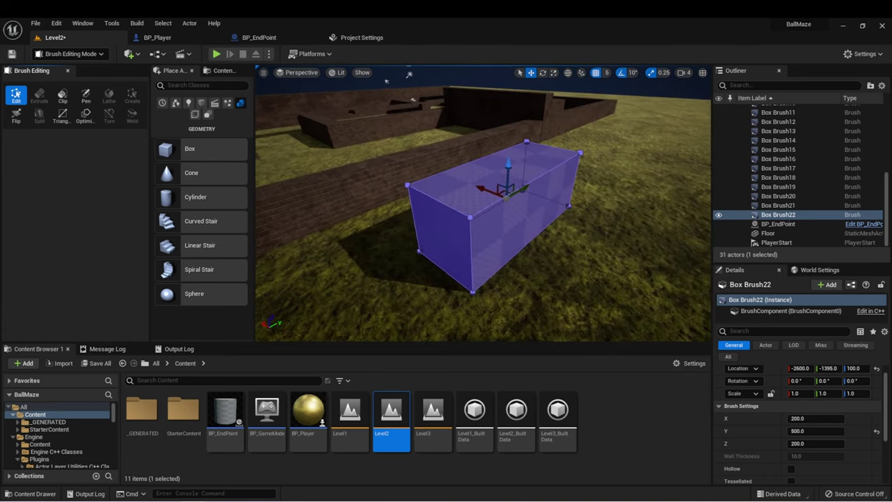
click(434, 240)
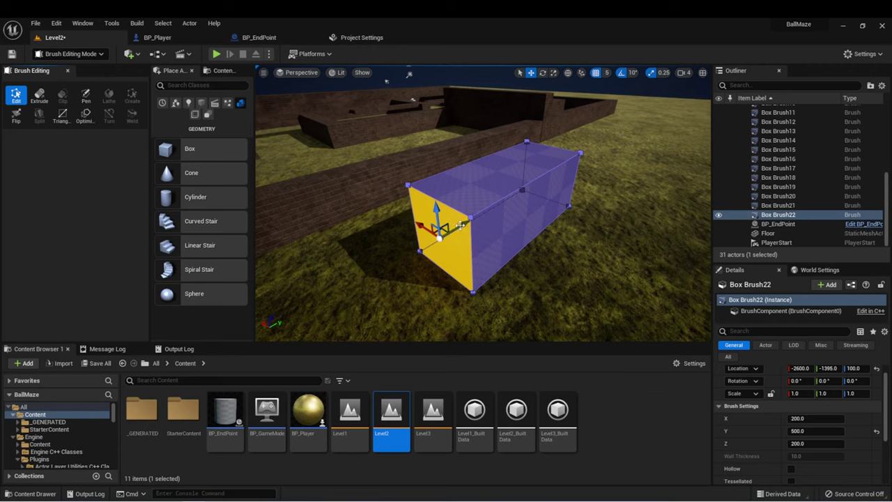
mouse_move(460, 226)
mouse_down()
mouse_move(500, 208)
mouse_move(385, 261)
mouse_up()
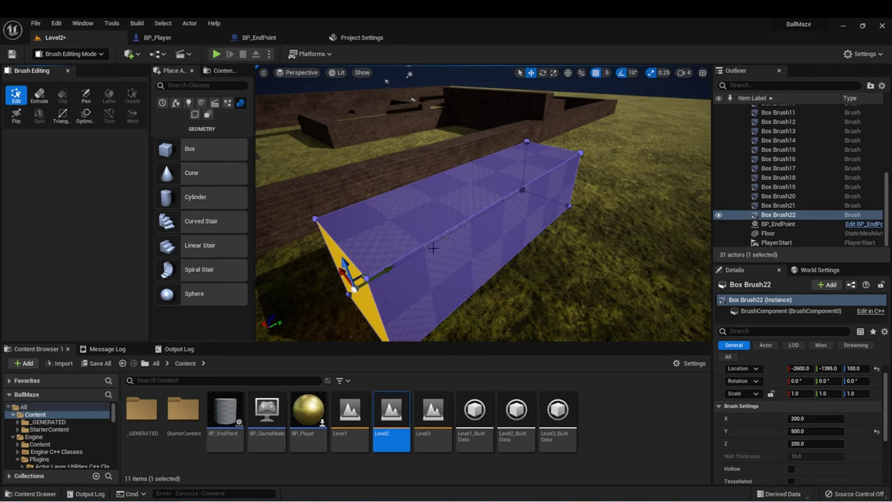
- Lower the two upper vertices at the brush's extended end to ground level to form a ramp
right_drag(385, 261, 387, 259)
right_drag(474, 202, 502, 203)
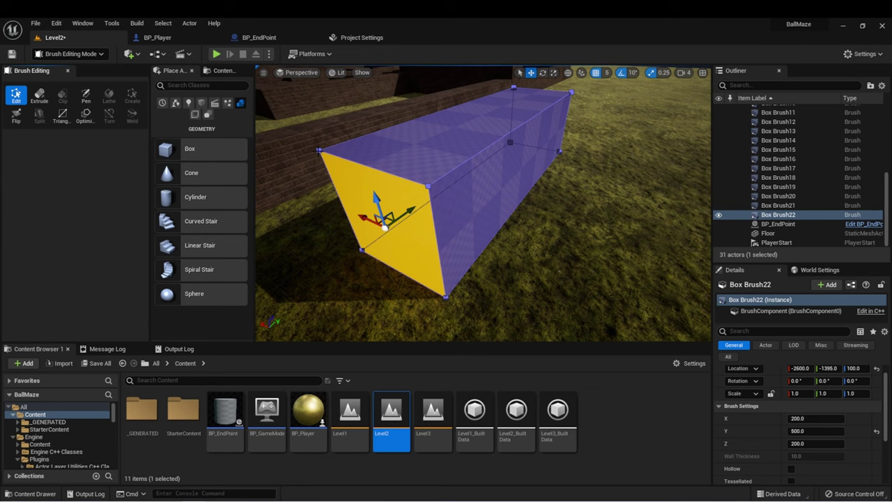
click(319, 150)
ctrl+click(428, 185)
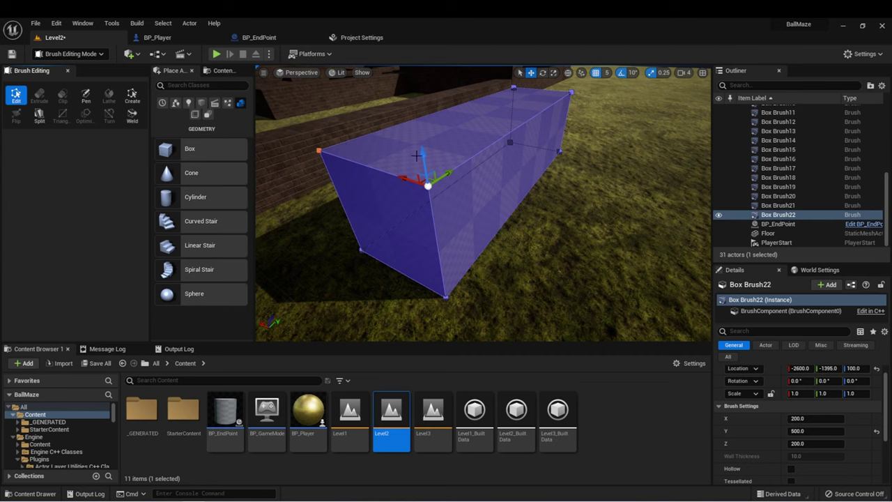
drag(416, 155, 416, 276)
- Extrude the tall back face of the ramp brush outward to add a block behind the slope
right_drag(491, 247, 395, 218)
key(d)
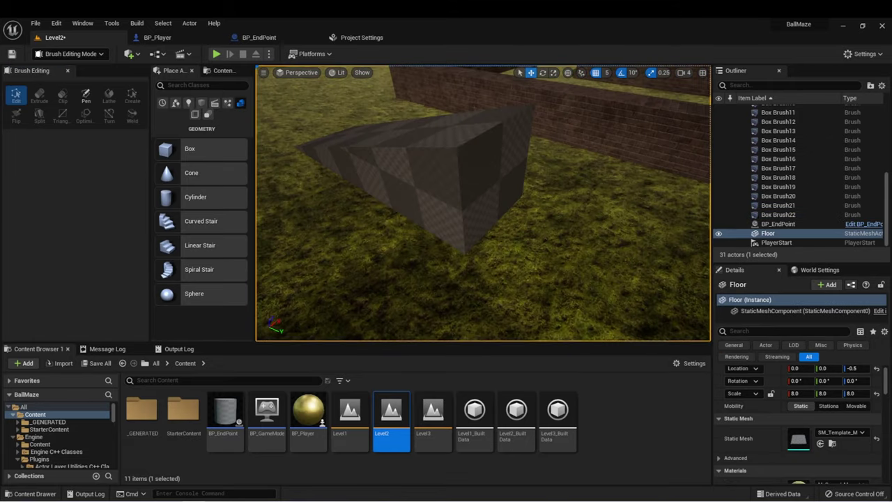
click(493, 172)
click(489, 174)
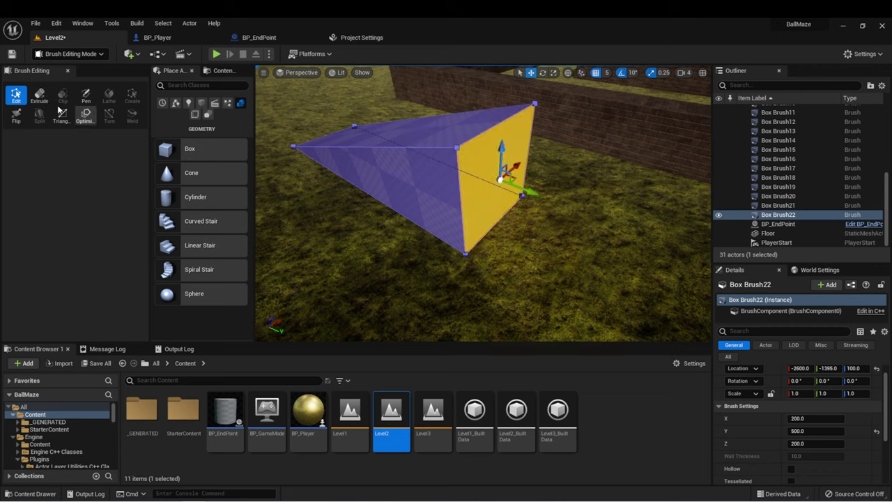
click(39, 96)
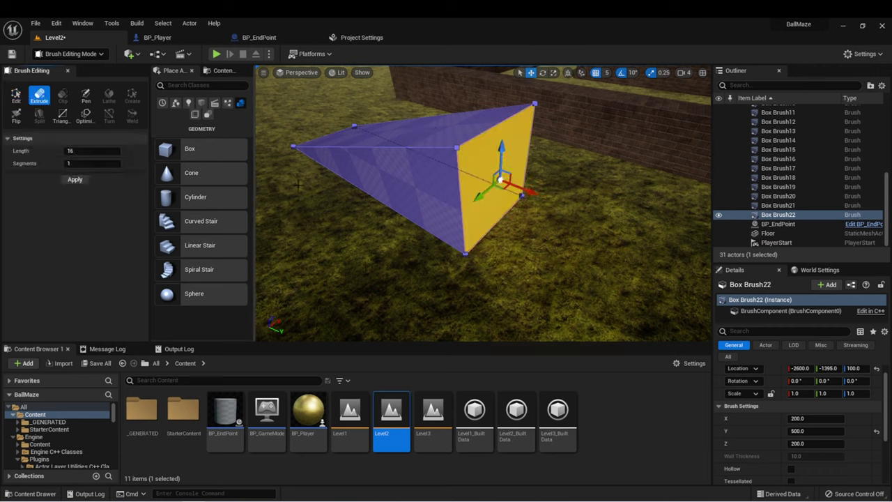
mouse_move(531, 193)
mouse_down()
mouse_move(603, 213)
mouse_move(694, 251)
mouse_move(708, 267)
mouse_up()
- Extrude the top face of the added block upward to form a raised column behind the ramp
mouse_move(498, 224)
right_down()
mouse_move(578, 290)
mouse_move(651, 248)
mouse_move(581, 255)
right_up()
right_drag(648, 258, 514, 189)
click(541, 162)
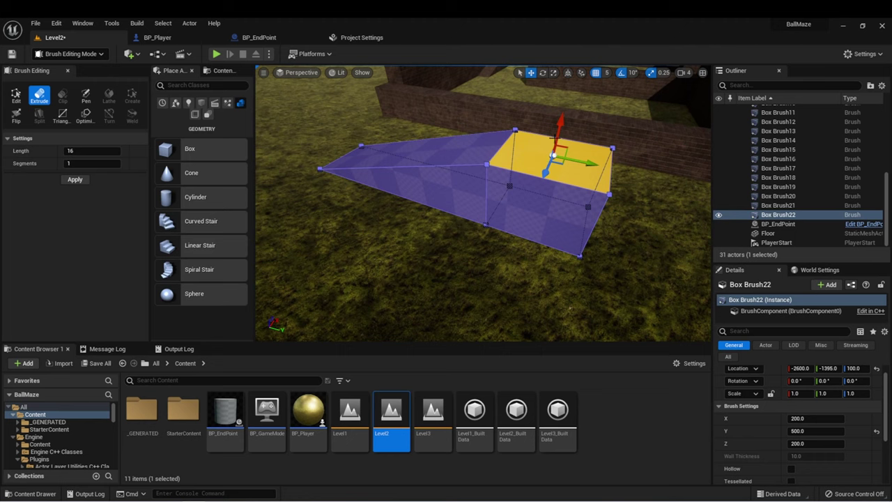
drag(561, 120, 576, 39)
right_drag(536, 115, 480, 90)
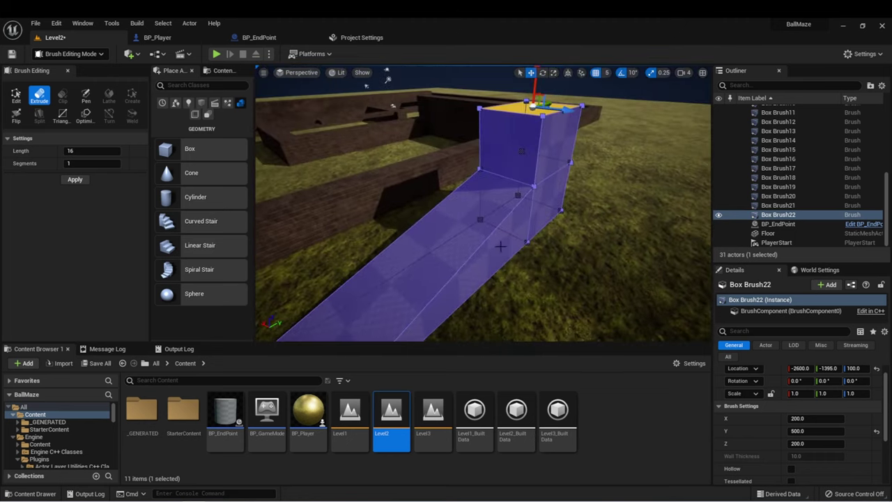
- Select the ramp's triangular side face to examine it for extrusion
click(503, 244)
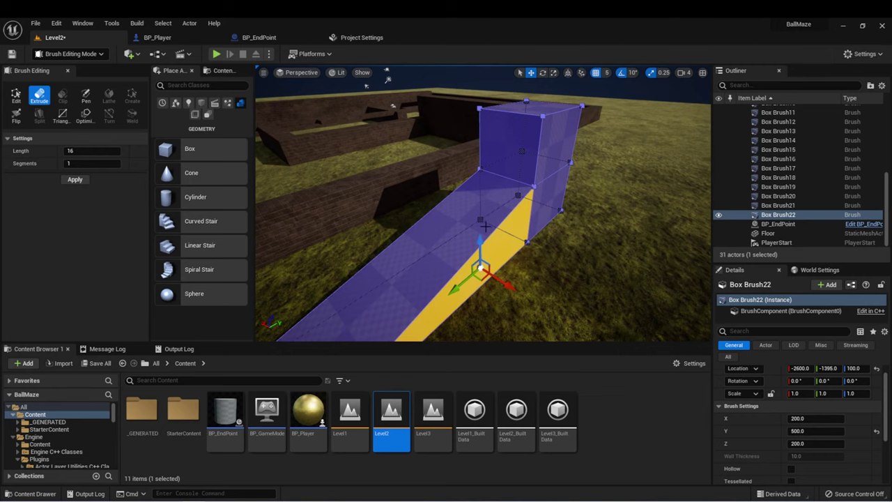
right_drag(486, 226, 362, 268)
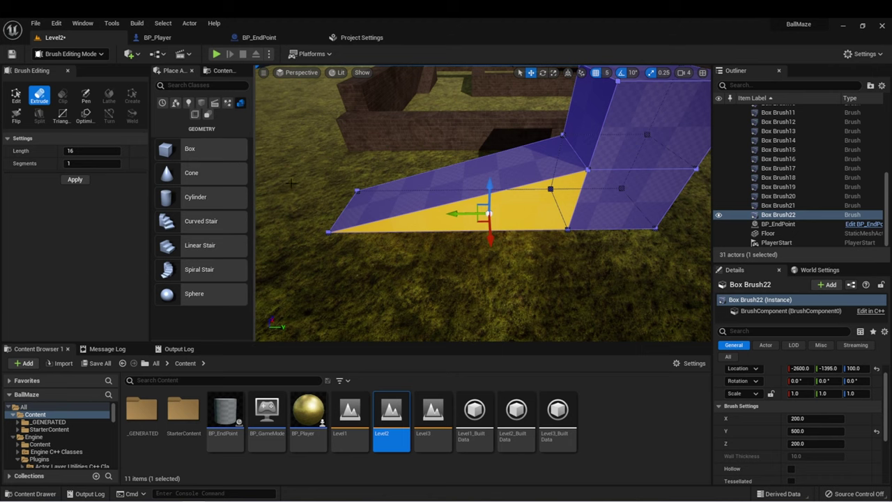
mouse_move(458, 194)
right_down()
mouse_move(543, 196)
mouse_move(557, 150)
mouse_move(458, 195)
right_up()
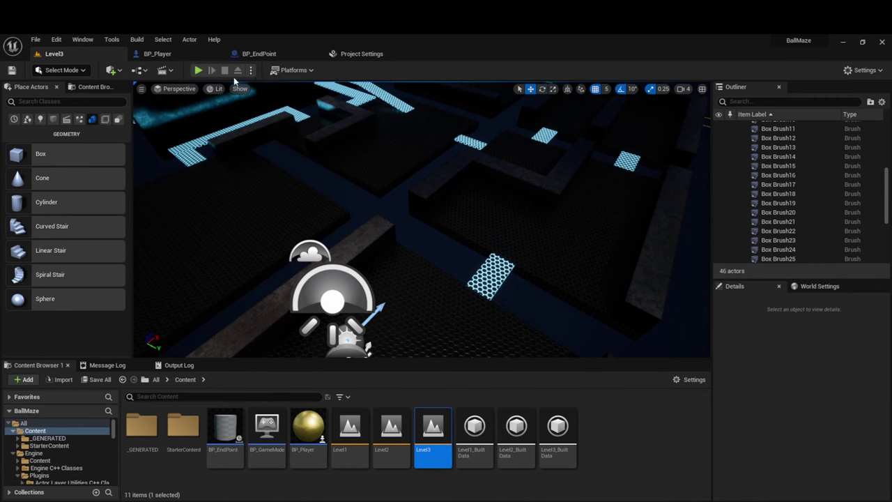
- Play-test Level3 by rolling the ball across the platforms and glowing bridges, and stop the session
click(197, 70)
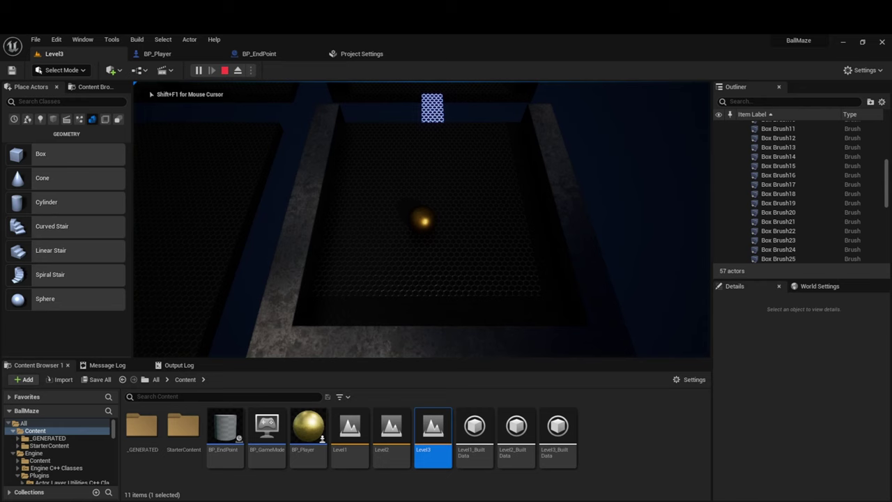
key(w)
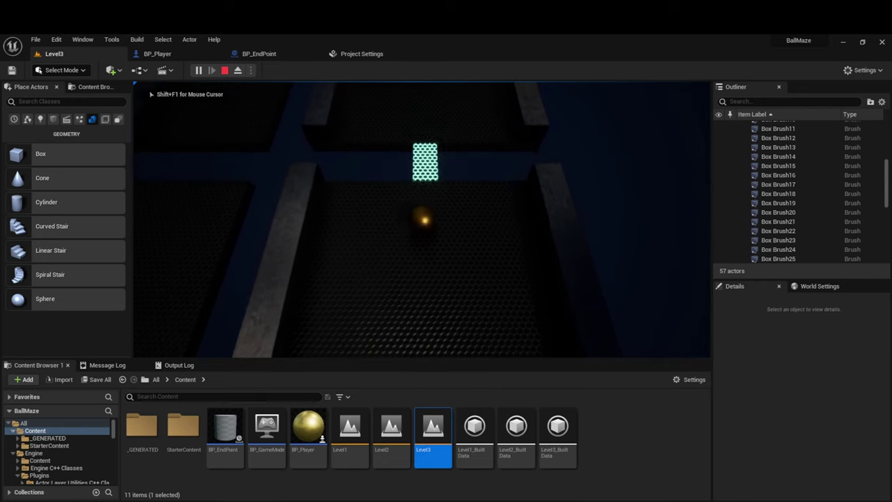
key(w)
key(d)
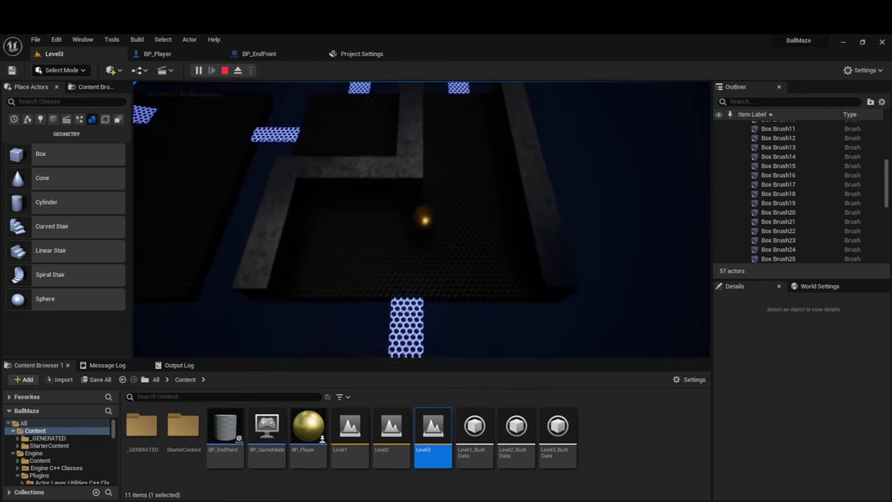
key(w)
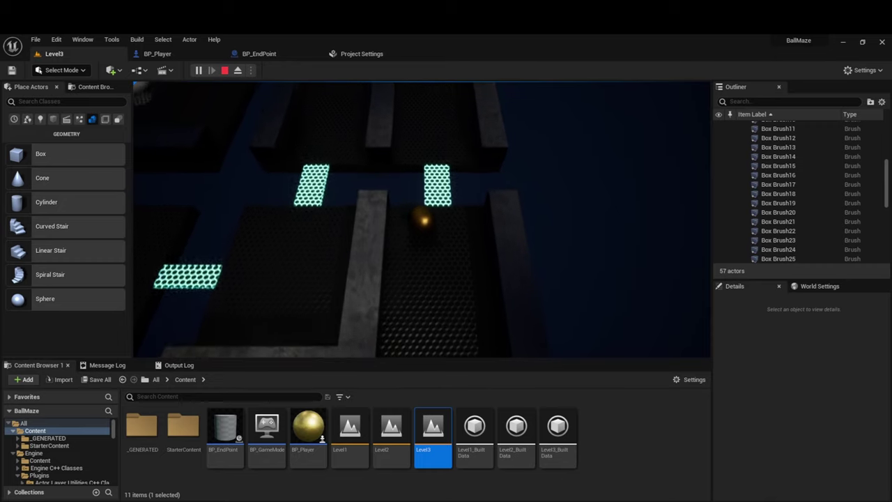
key(w)
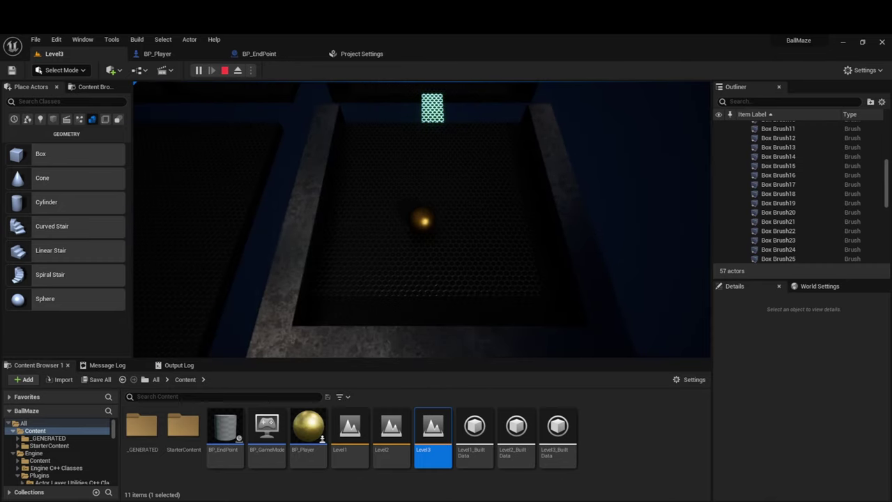
key(Escape)
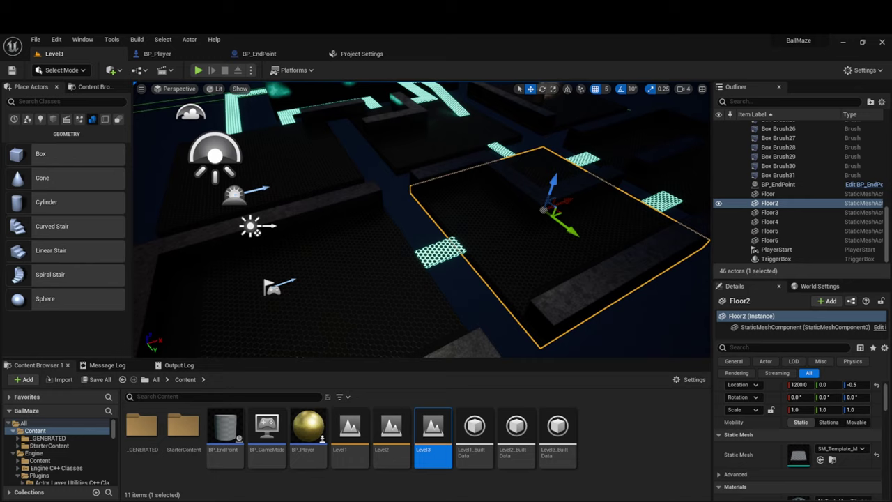
- Place a Trigger Box near the large floor platform in Level3 and lower it beneath the floor to Z -360
right_drag(592, 272, 530, 216)
right_drag(579, 112, 579, 112)
right_drag(408, 96, 408, 96)
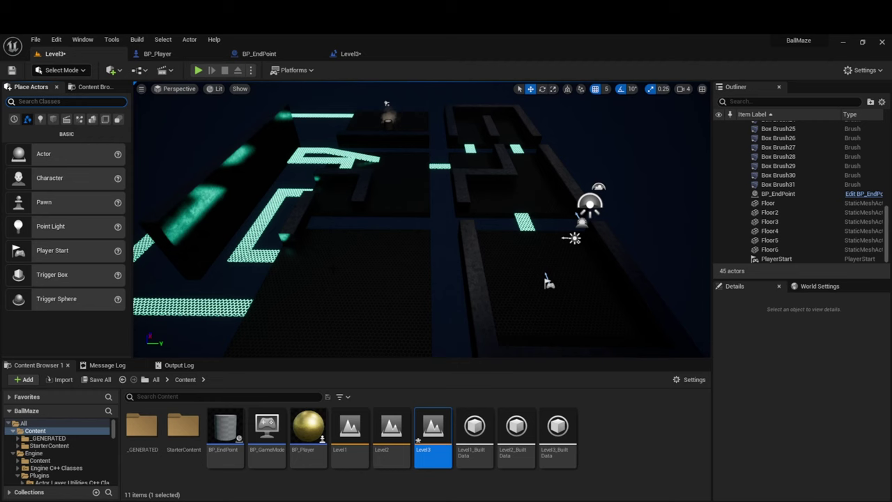
mouse_move(117, 276)
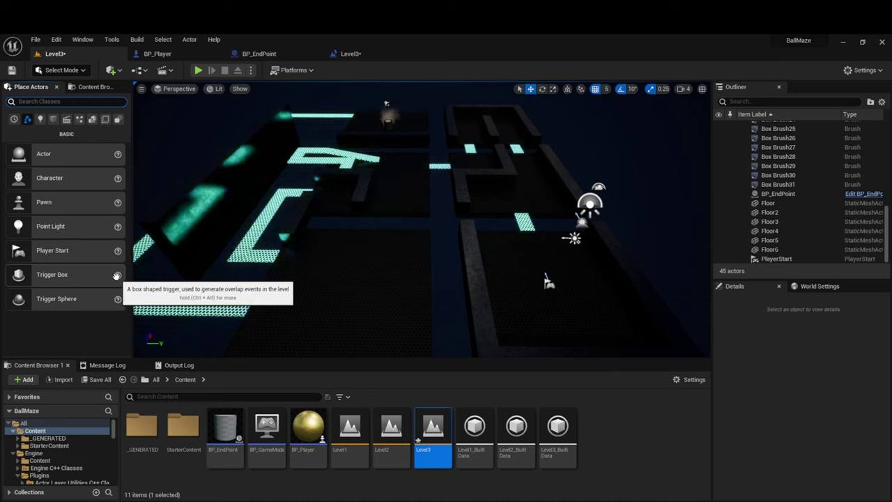
drag(116, 276, 379, 236)
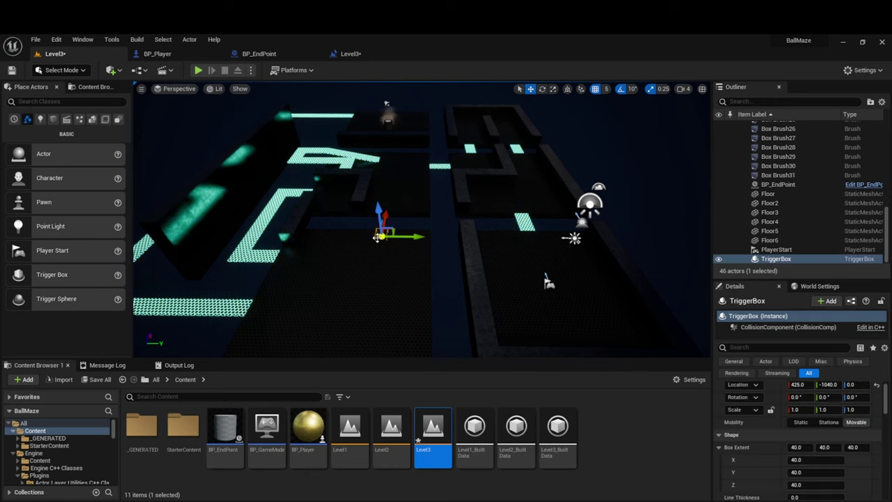
key(End)
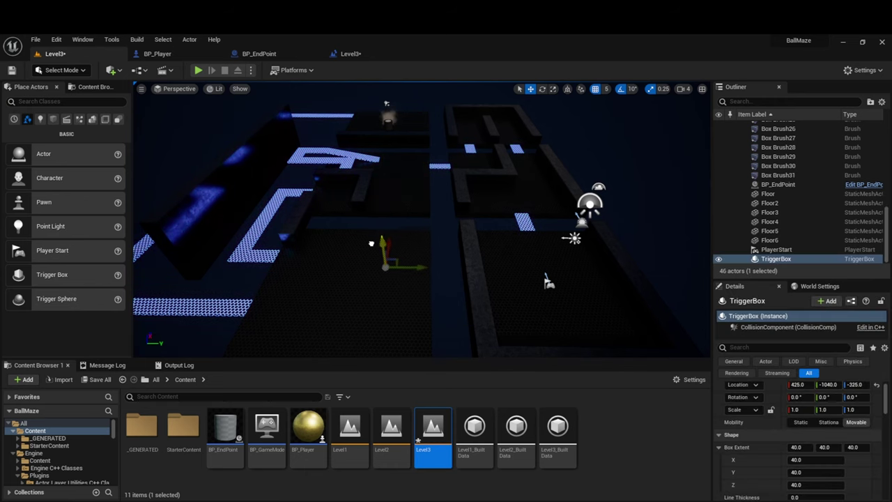
- Set the trigger box's X box extent to 3000 so it stretches lengthwise beneath the Level3 platforms
right_drag(421, 219, 420, 137)
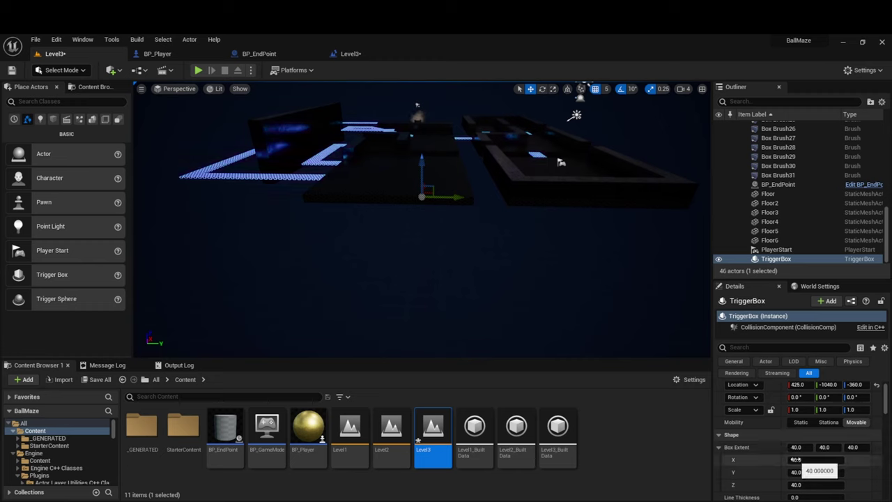
drag(794, 459, 825, 459)
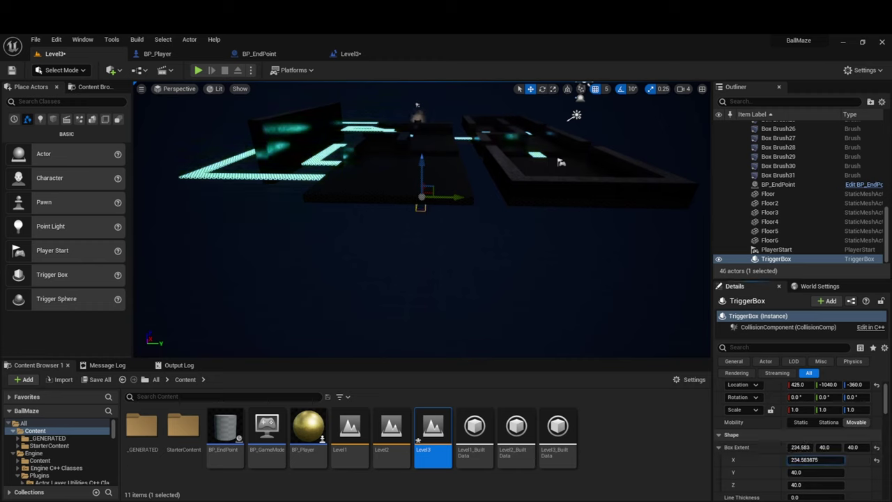
drag(808, 459, 829, 459)
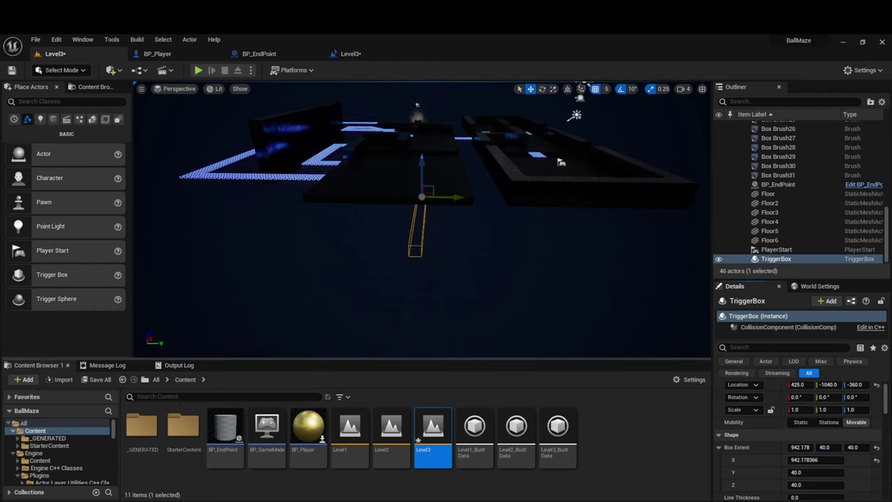
key(d)
right_drag(487, 230, 333, 252)
key(e)
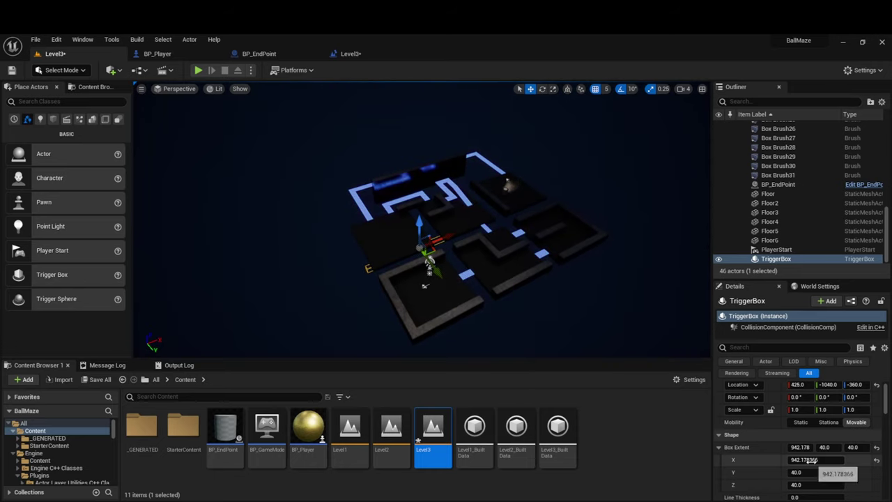
click(814, 460)
text(3000)
key(Return)
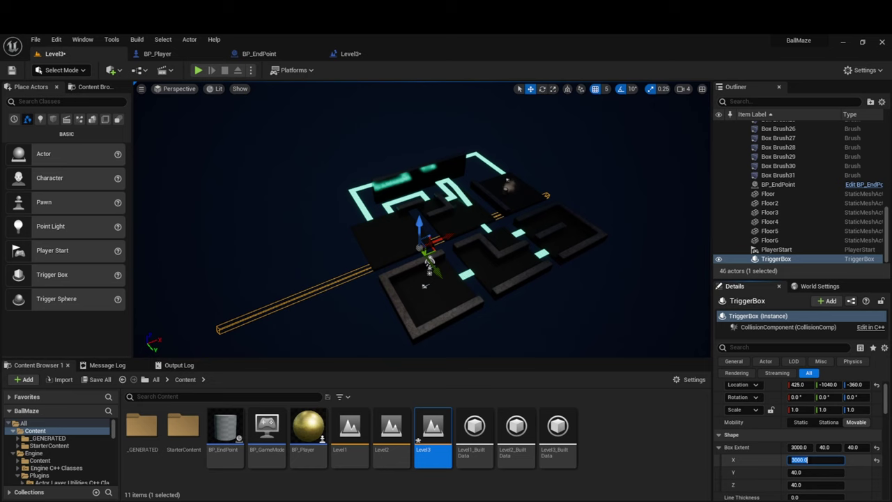
- Move the trigger box along X to 1170 and set its Y box extent to 3000 to span the whole maze
drag(447, 237, 483, 228)
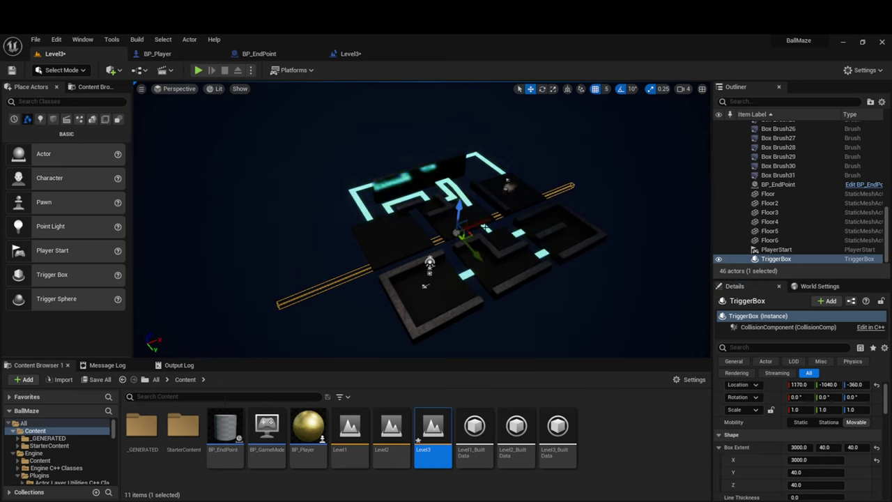
click(815, 472)
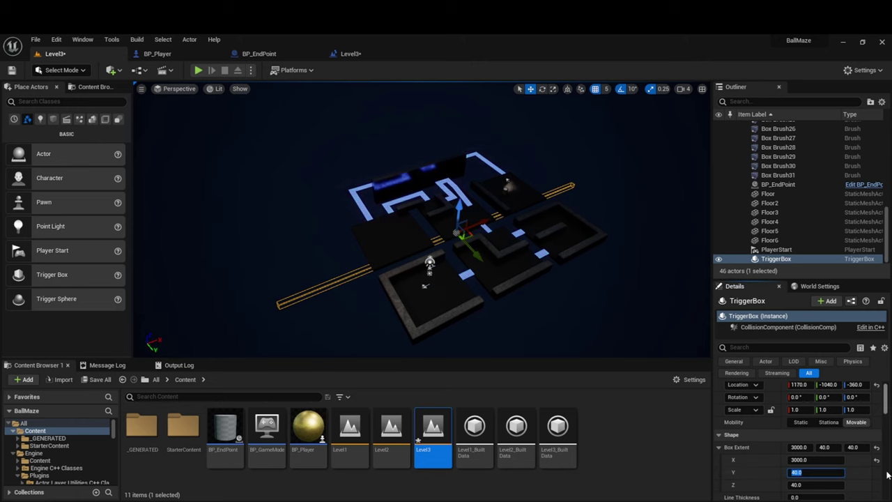
text(3000)
key(Return)
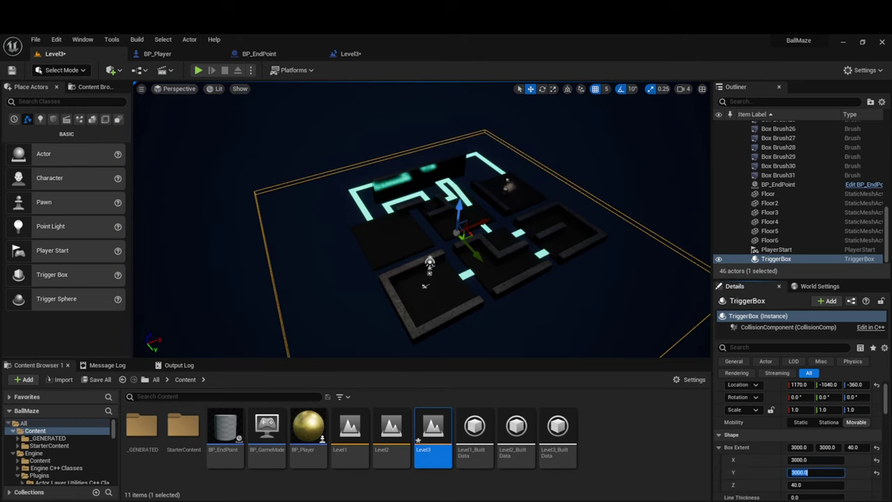
right_drag(422, 219, 463, 233)
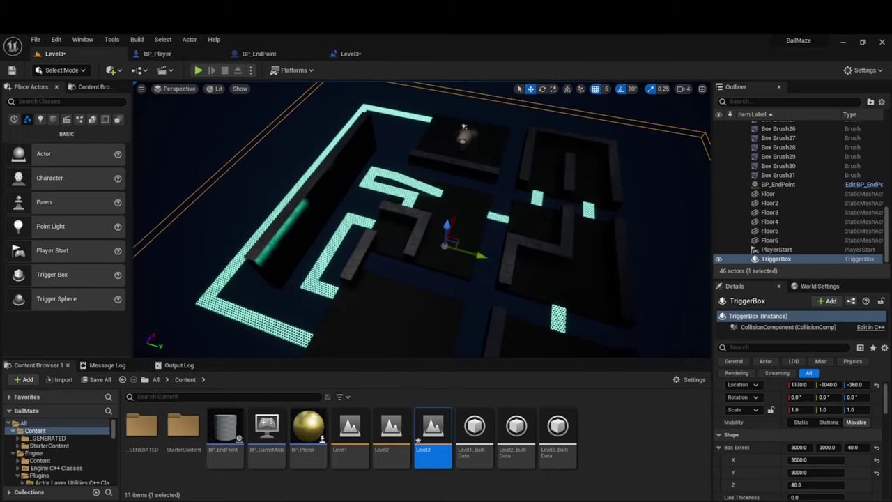
right_drag(535, 342, 525, 320)
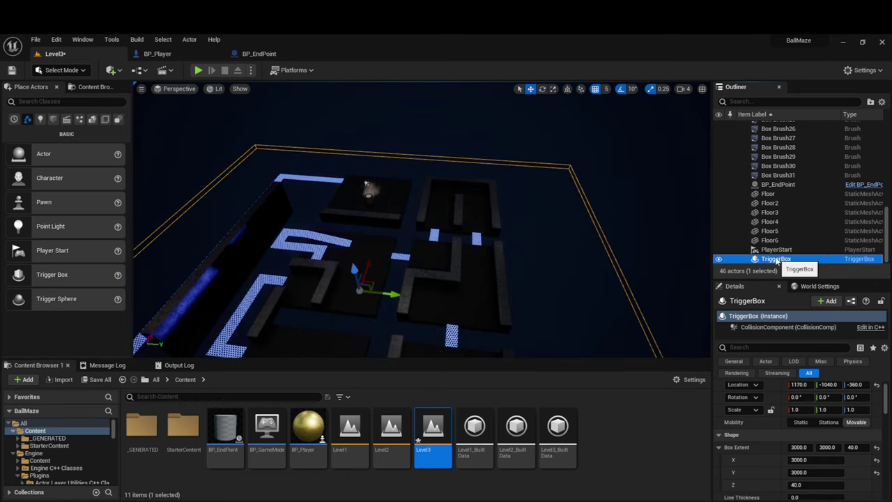
- With the TriggerBox actor selected, open Level3's Level Blueprint and add a reference to TriggerBox in the event graph
click(762, 259)
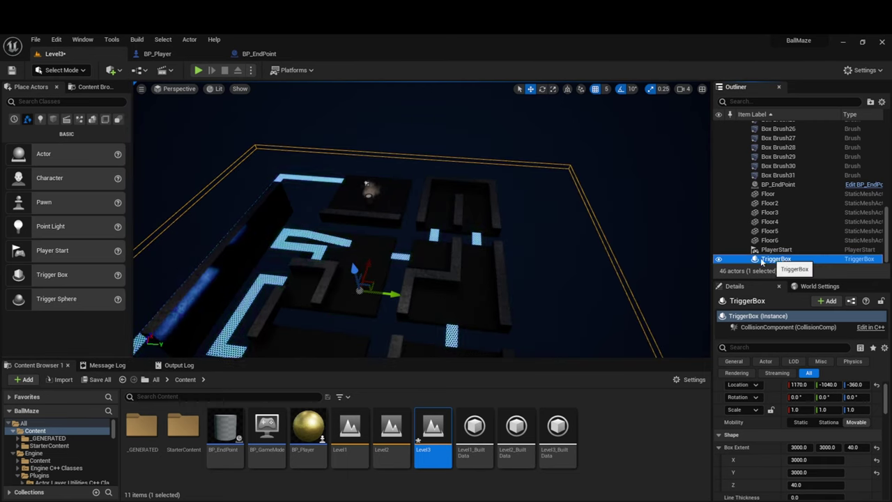
click(137, 73)
click(172, 137)
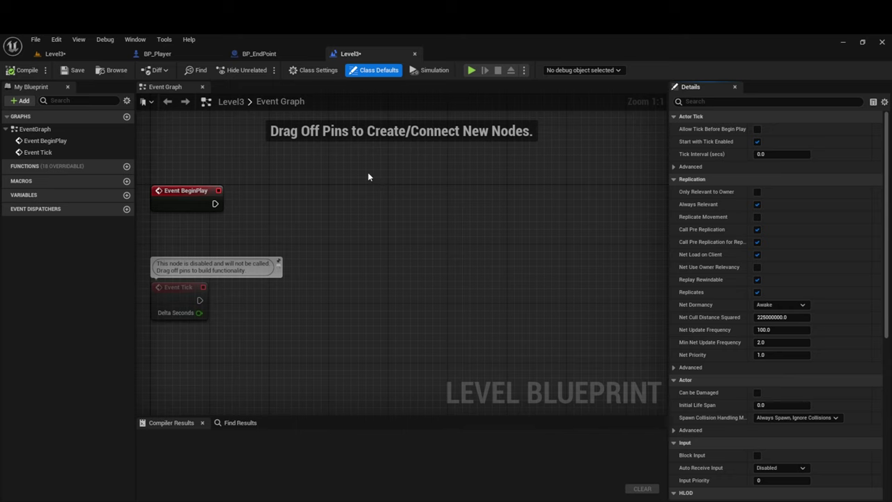
right_click(364, 192)
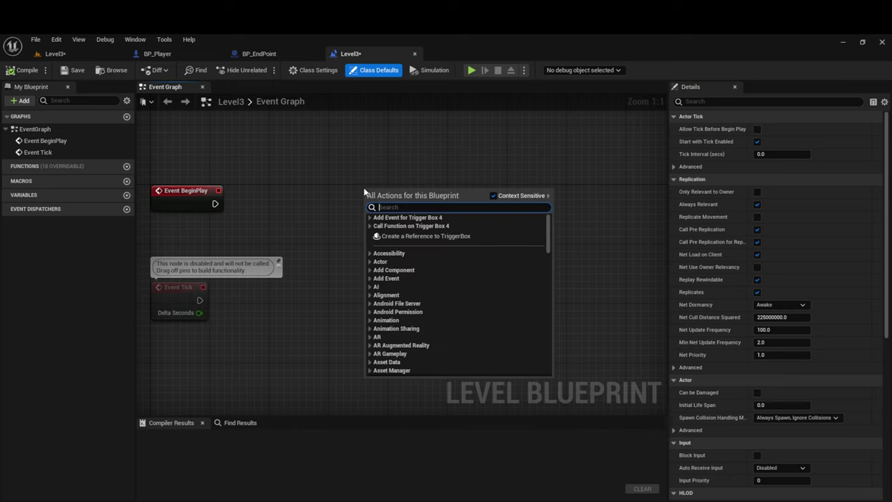
click(440, 237)
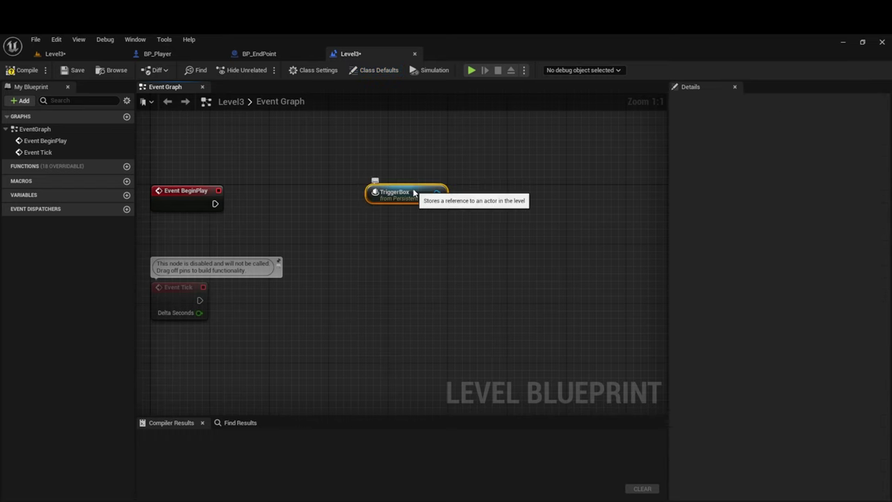
- Add a Bind Event to On Actor Begin Overlap node targeting the TriggerBox reference and run it from Event BeginPlay
mouse_move(411, 200)
mouse_down()
mouse_move(337, 171)
mouse_move(418, 212)
mouse_up()
text(overlap)
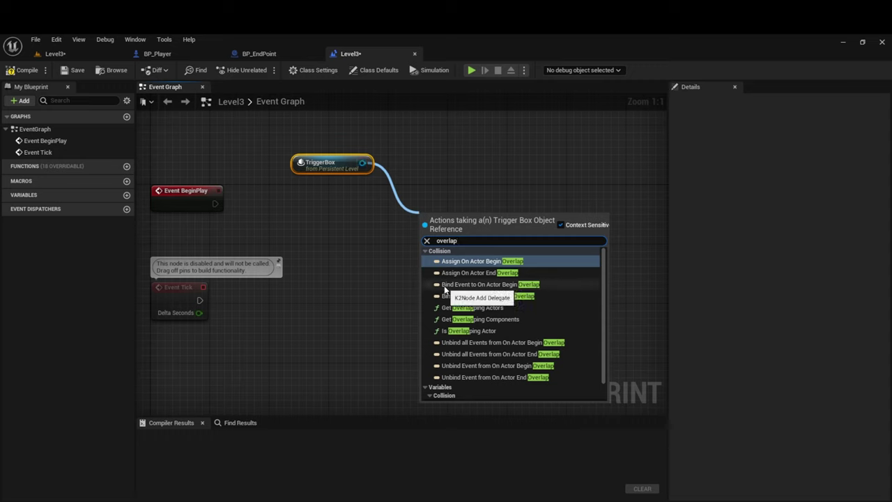
click(487, 286)
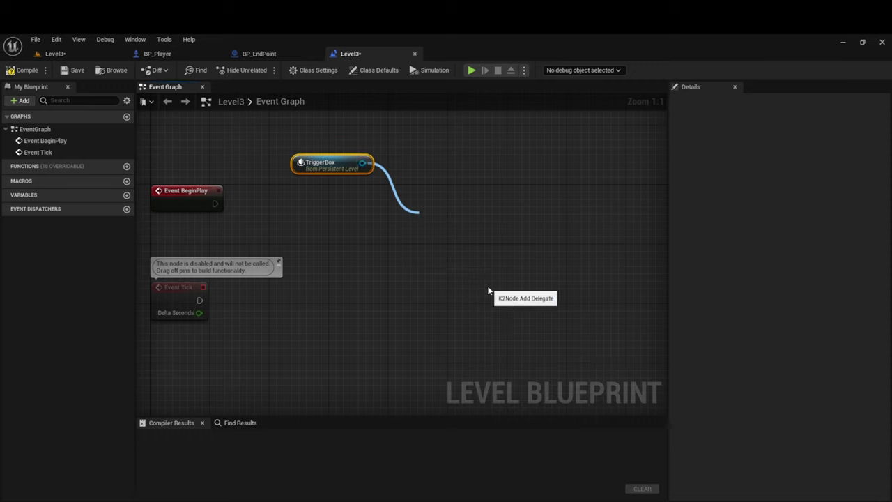
drag(456, 251, 456, 220)
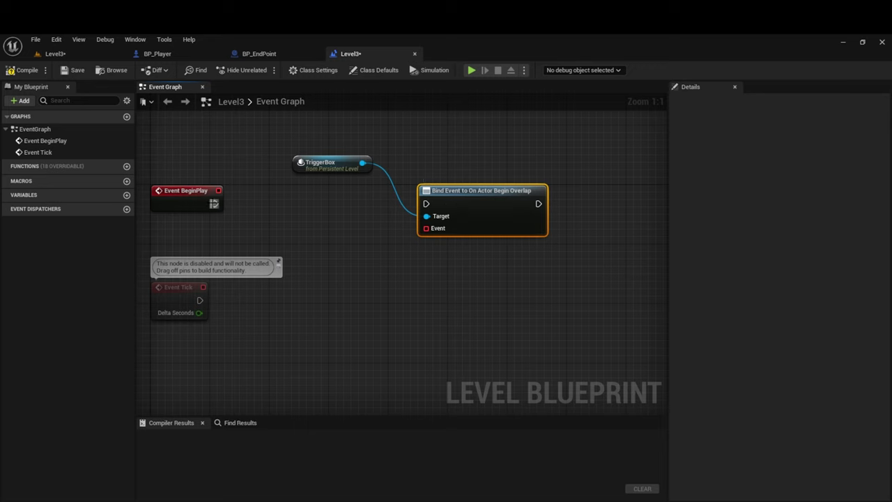
drag(215, 204, 427, 205)
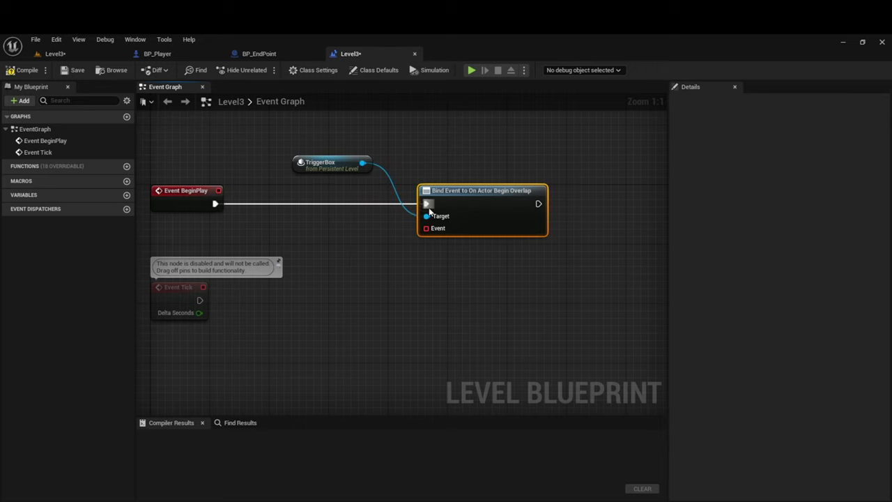
- Create a custom event named Restart for the bind node's Event input and place it below Event BeginPlay's execution line
right_drag(408, 283, 441, 277)
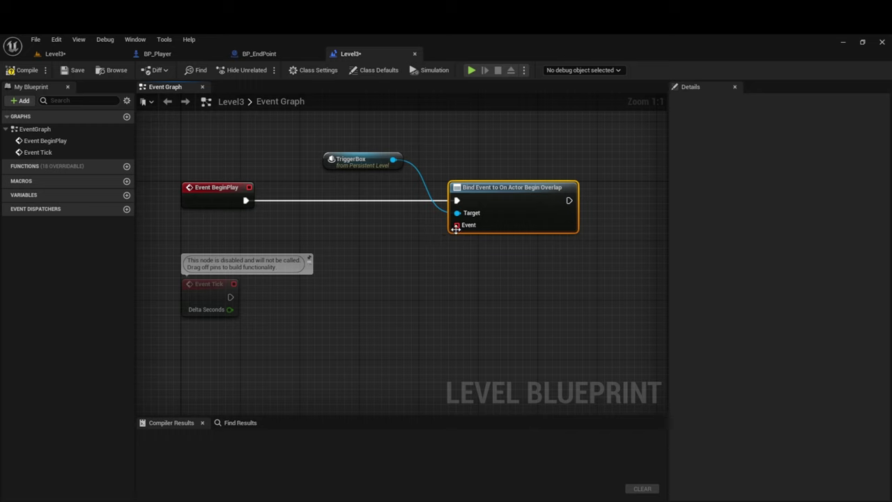
drag(456, 224, 398, 267)
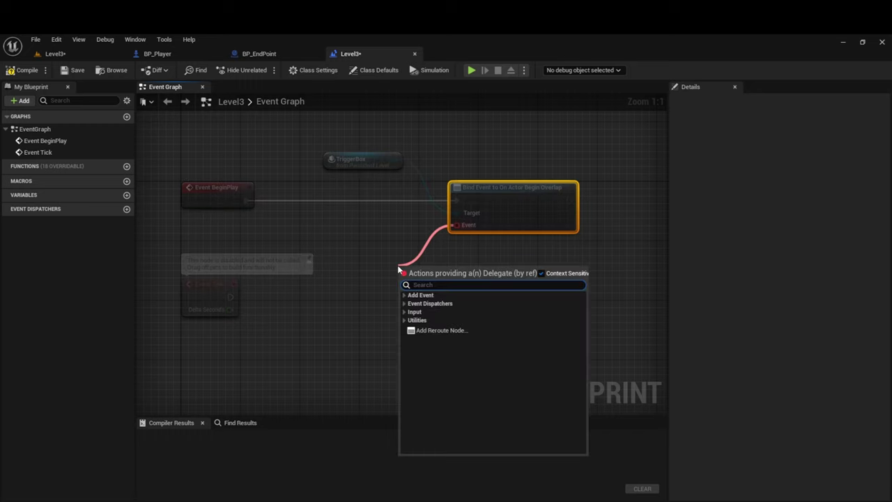
text(cust)
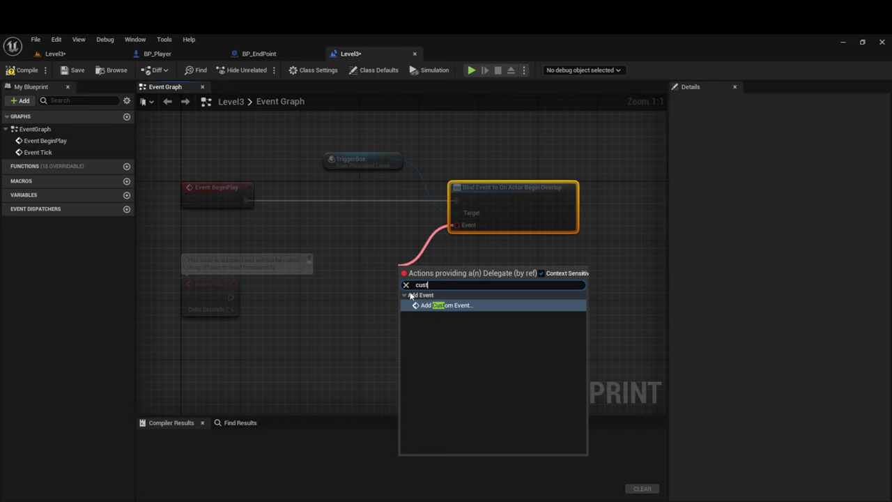
click(426, 305)
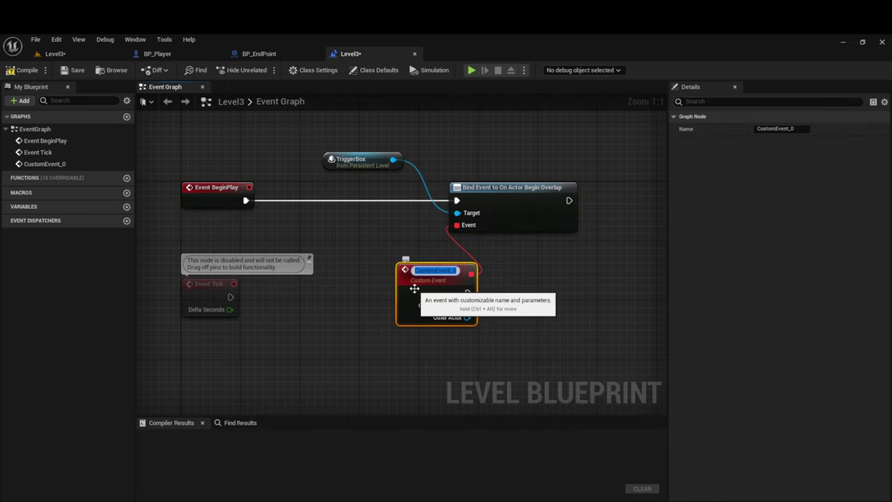
text(R)
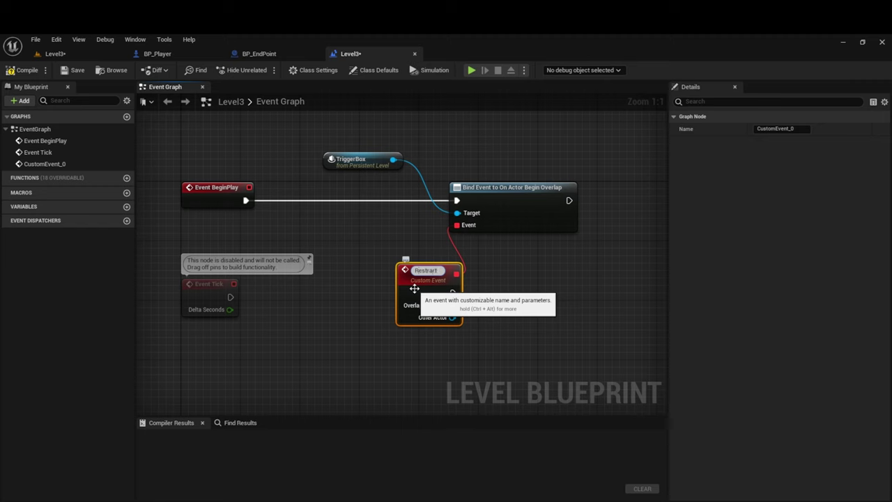
text(estart)
key(Return)
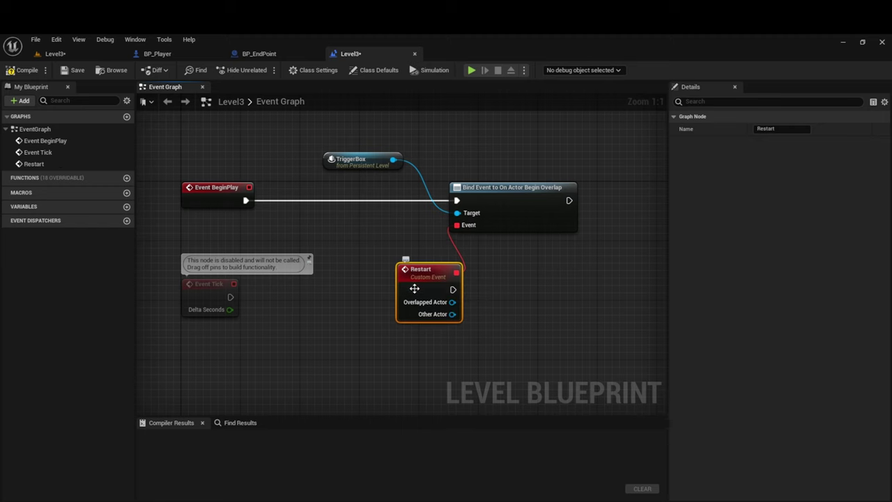
drag(444, 286, 384, 281)
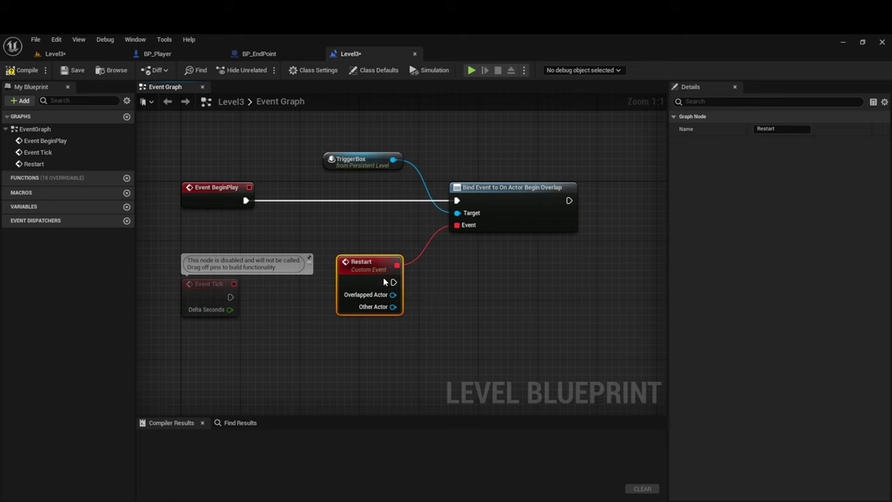
- Add an Open Level (by Name) node executed from the Restart event, placed with space between the two nodes
click(430, 300)
right_drag(430, 299, 406, 272)
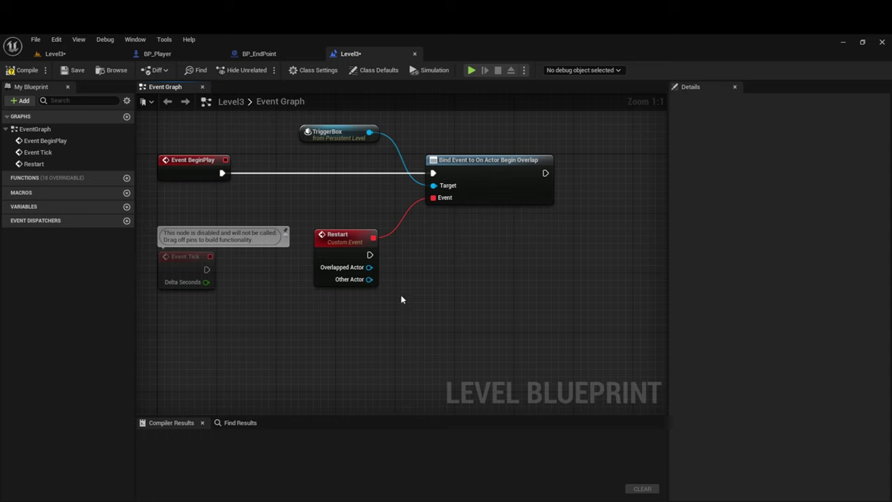
drag(369, 254, 477, 241)
text(o)
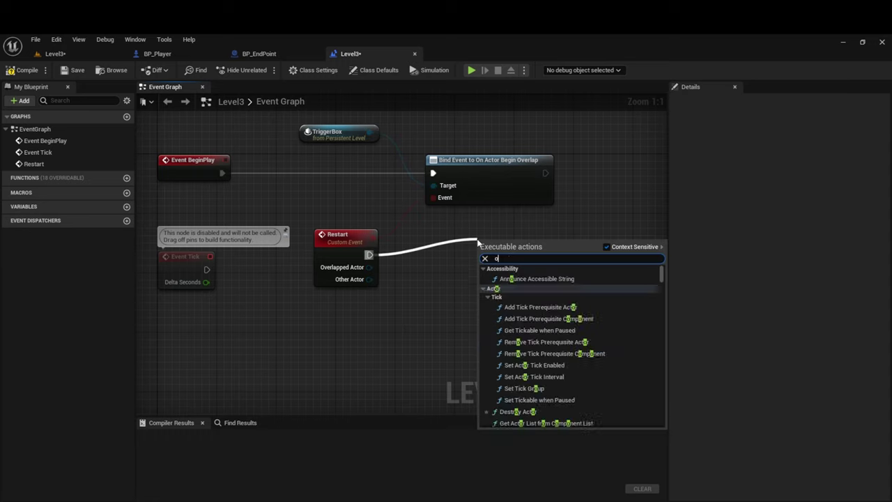
text(penl)
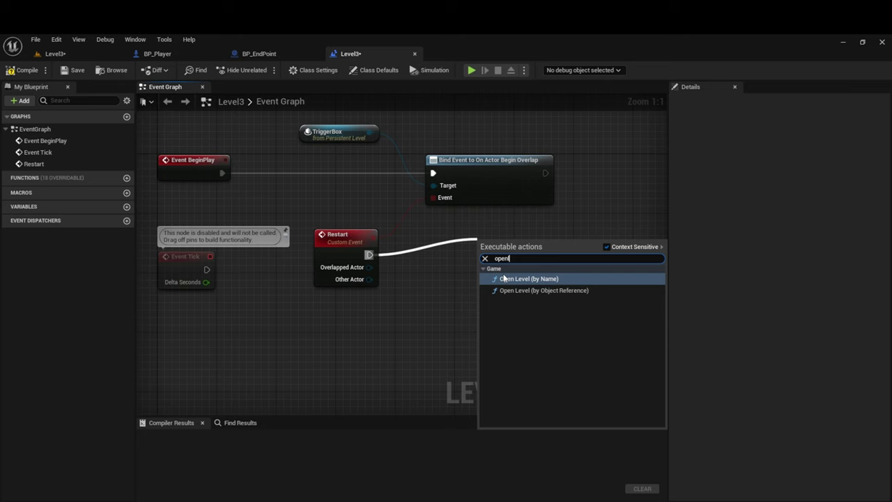
click(528, 278)
drag(525, 241, 554, 243)
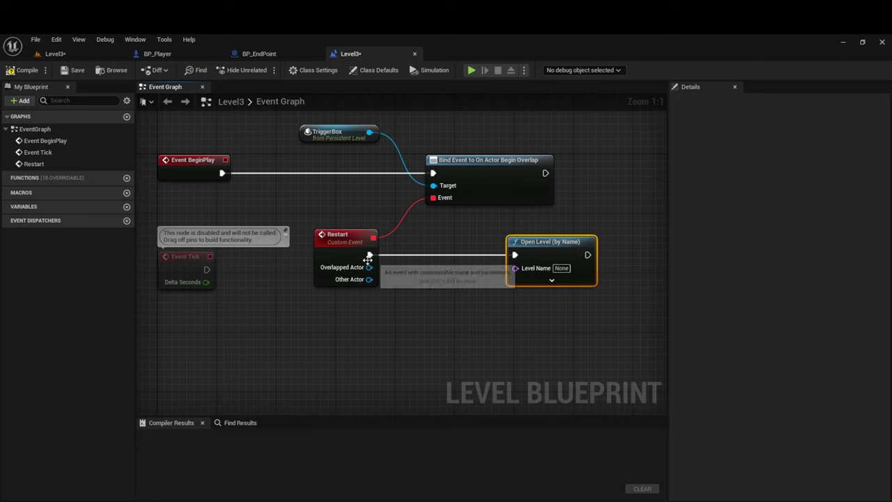
- Insert Get Current Level Name between Restart and Open Level, feeding its return value into Level Name, and space out the nodes
drag(369, 254, 428, 276)
text(getcurre)
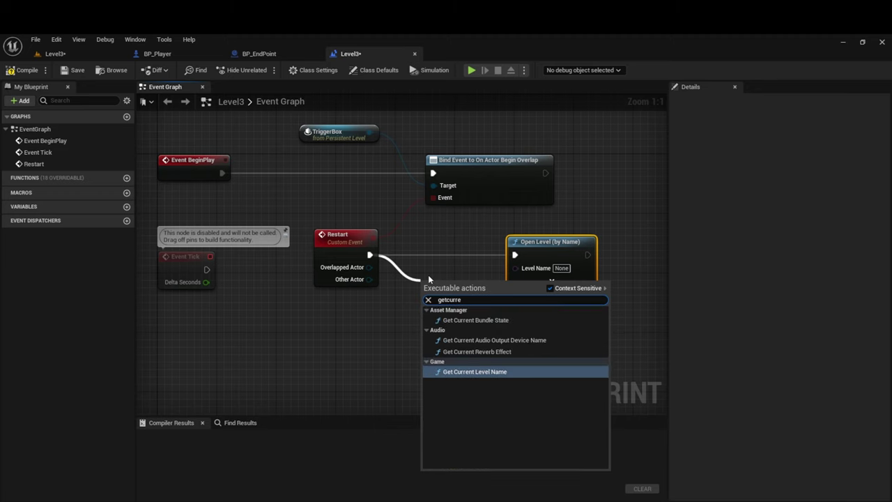
click(475, 372)
drag(449, 317, 427, 271)
drag(480, 266, 605, 248)
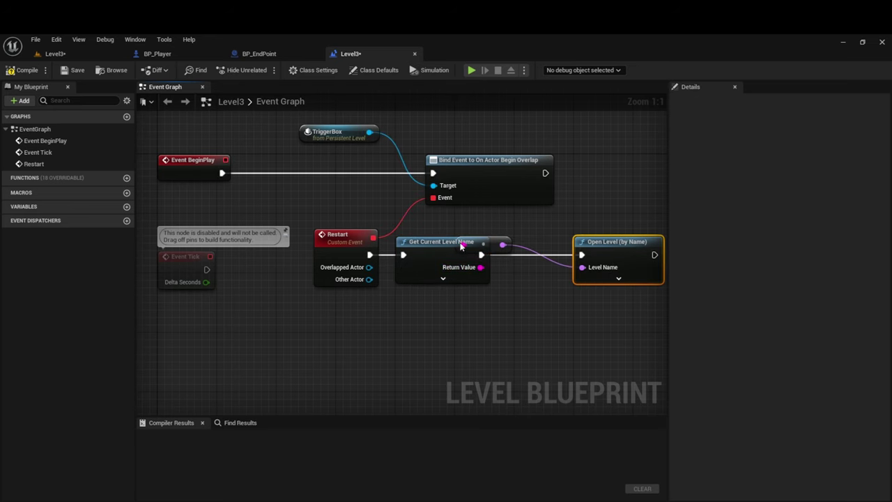
drag(497, 245, 542, 273)
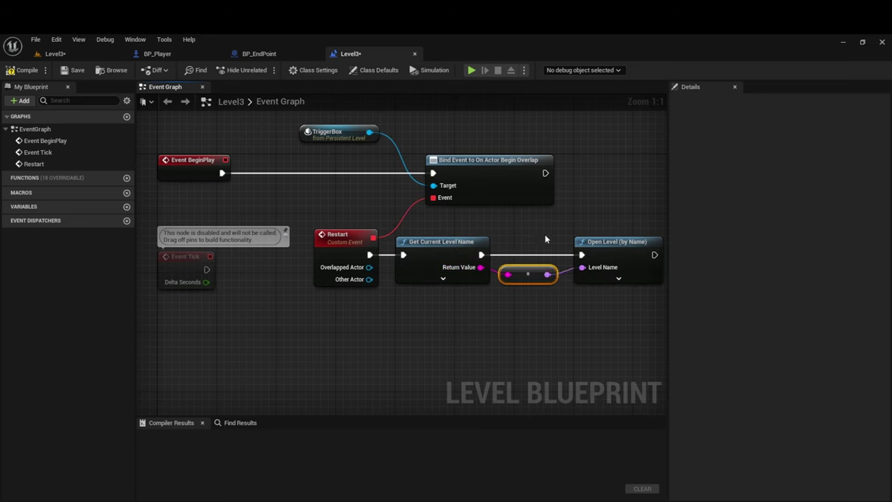
click(436, 255)
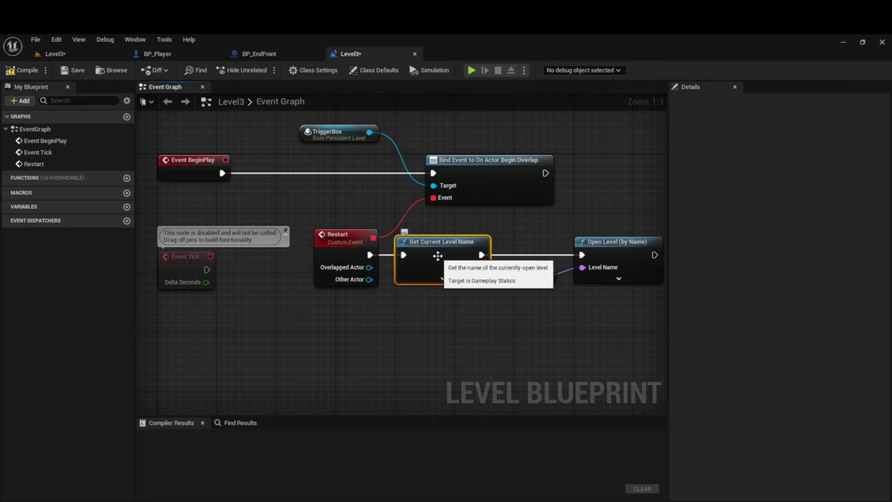
click(591, 260)
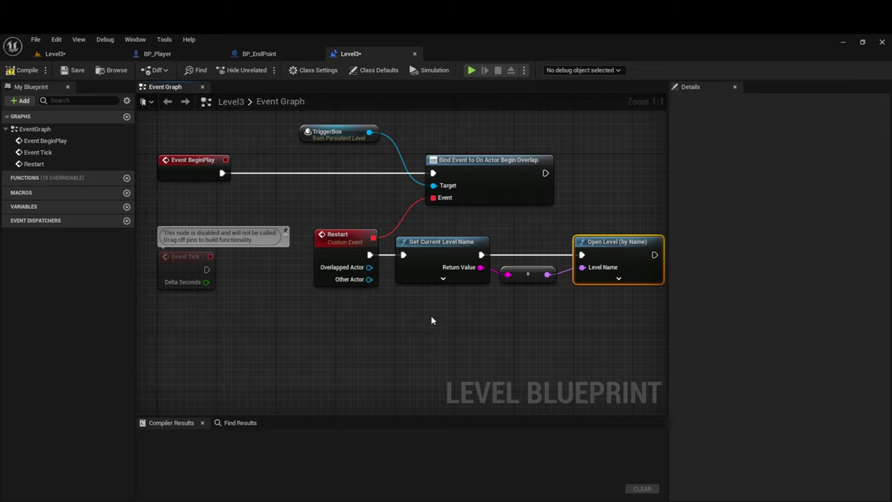
- Compile the level blueprint and playtest Level3, rolling the ball across and off the platforms to test the restart
click(23, 70)
click(472, 70)
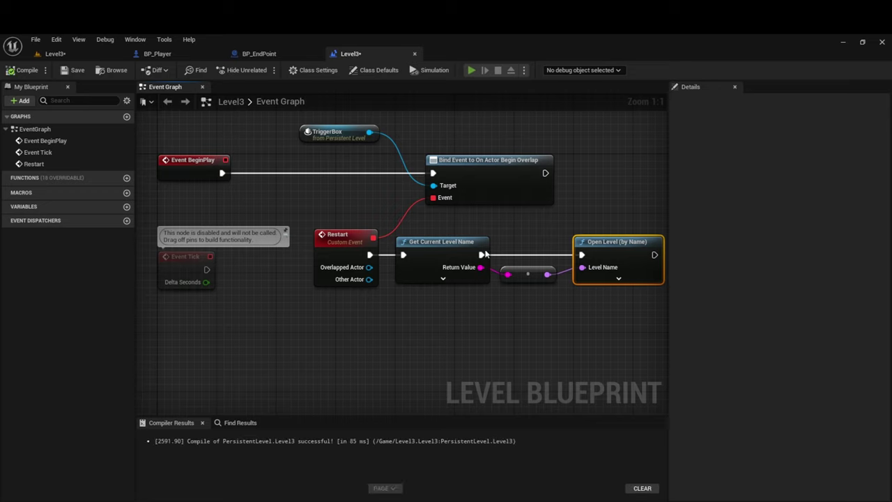
key(w)
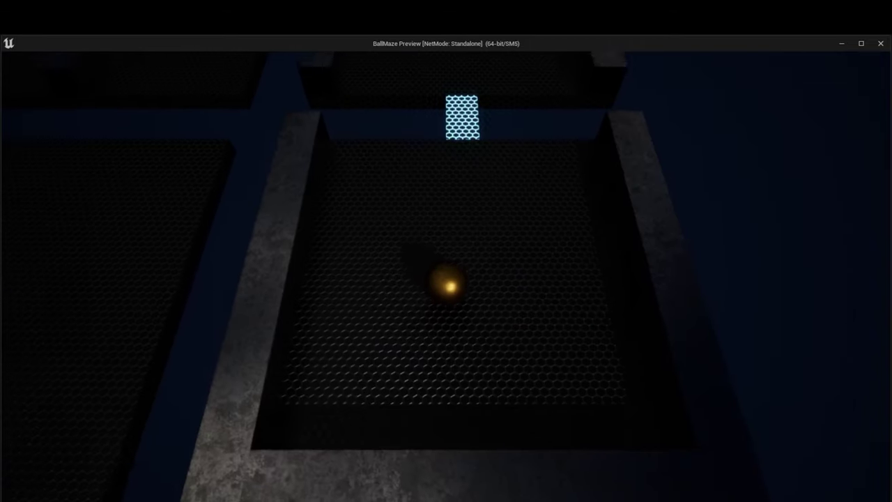
key(d)
key(w)
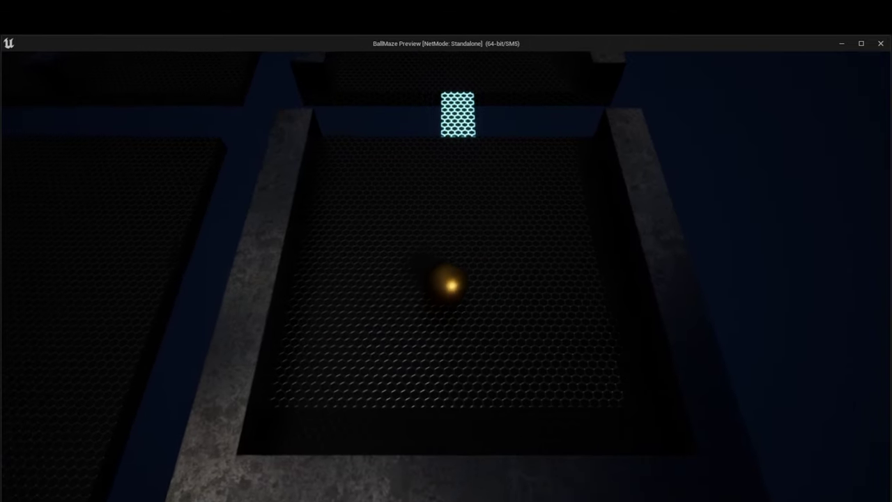
key(w)
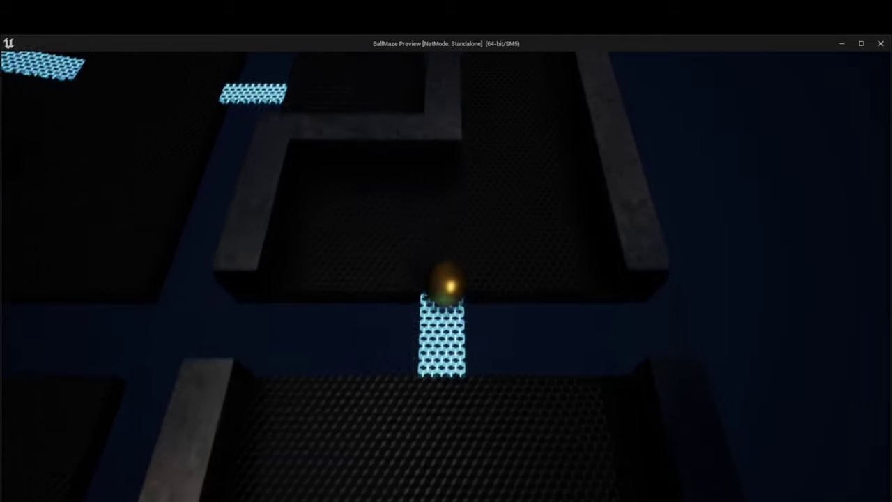
key(w)
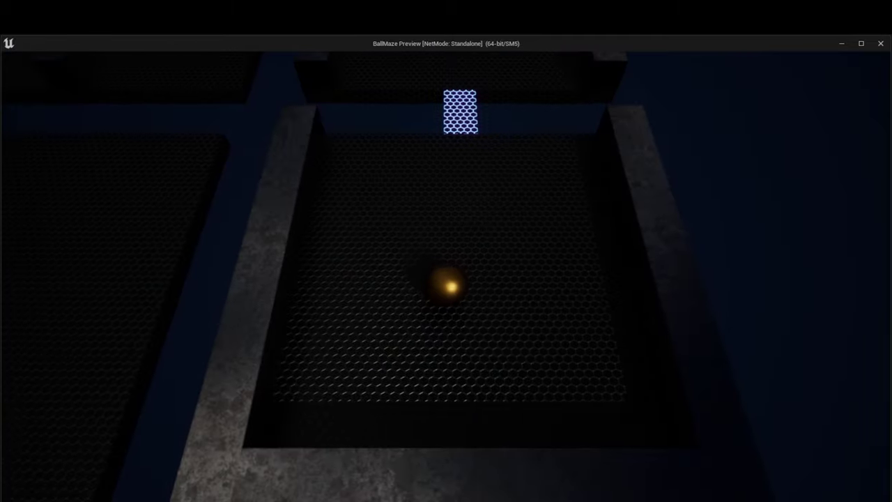
key(d)
key(w)
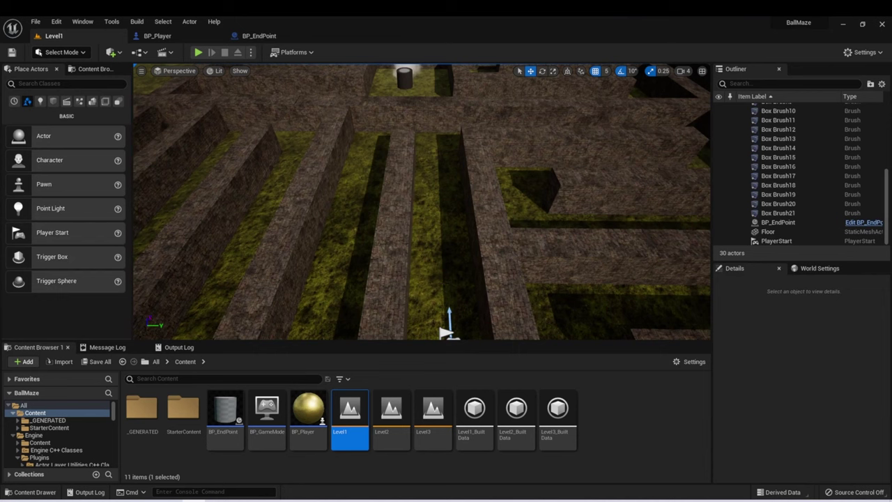
- Create an Actor blueprint class named BP_Coin in the Content folder and open it for editing
right_click(643, 412)
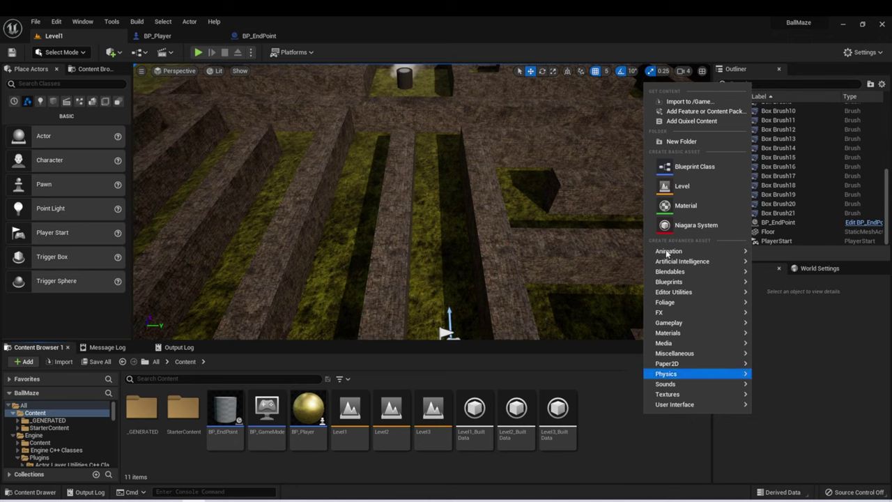
click(651, 168)
click(332, 185)
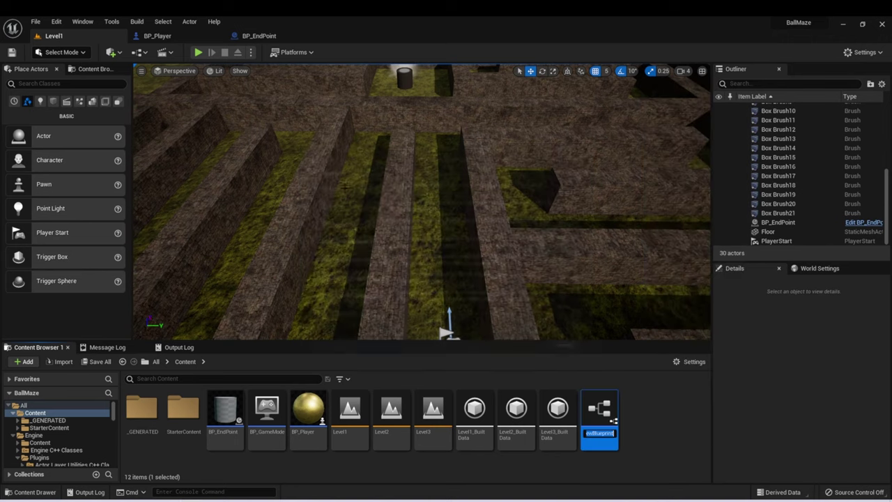
text(BP_Coin)
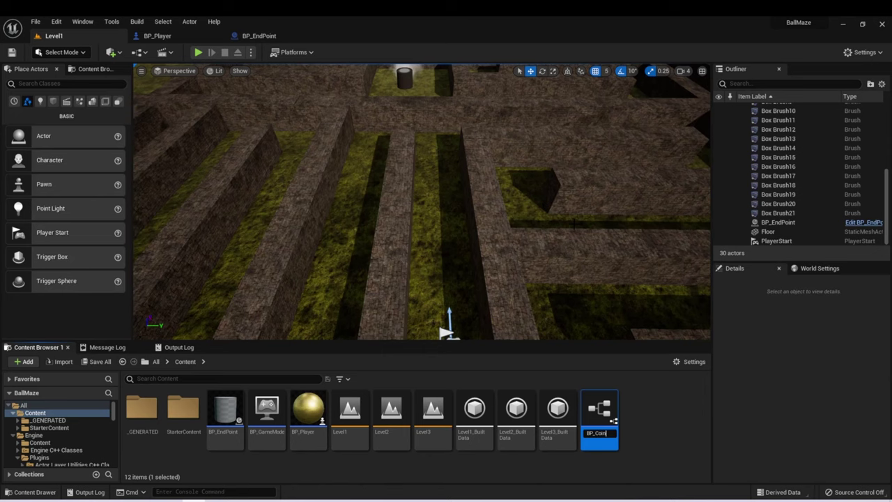
key(Return)
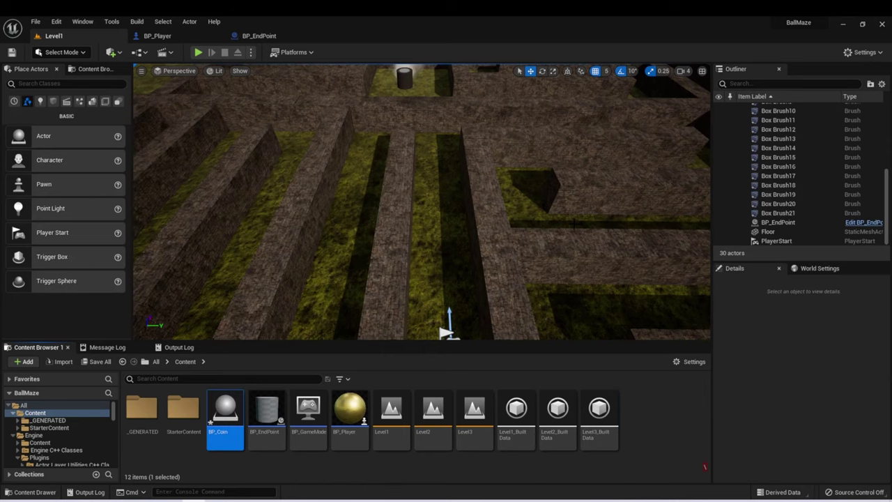
double_click(222, 416)
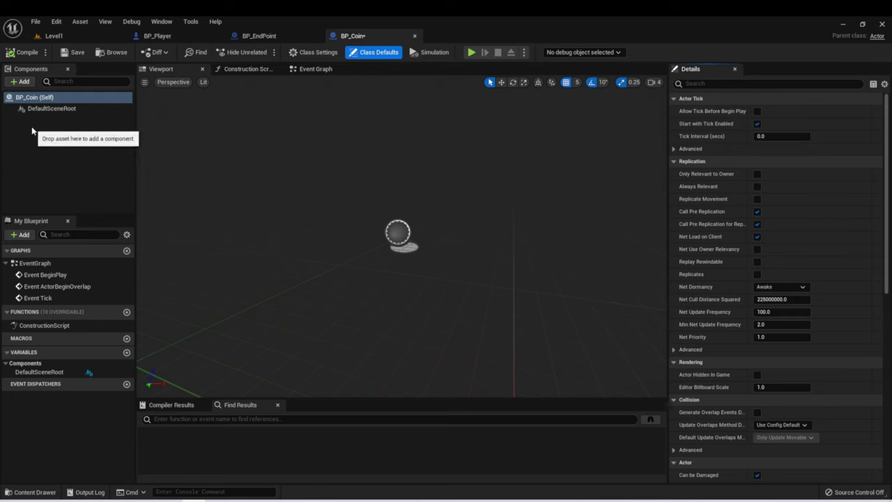
- Add a Cylinder component to BP_Coin and flatten it with a Z scale of 0.1
click(20, 83)
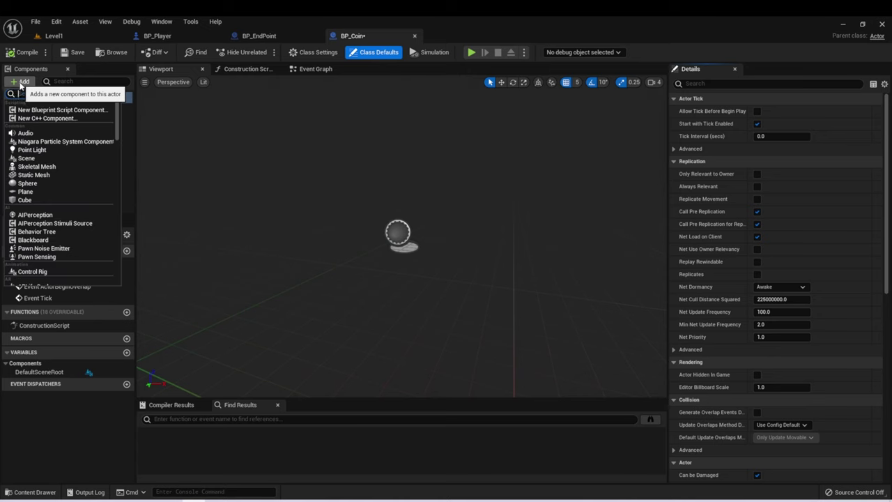
text(cyl)
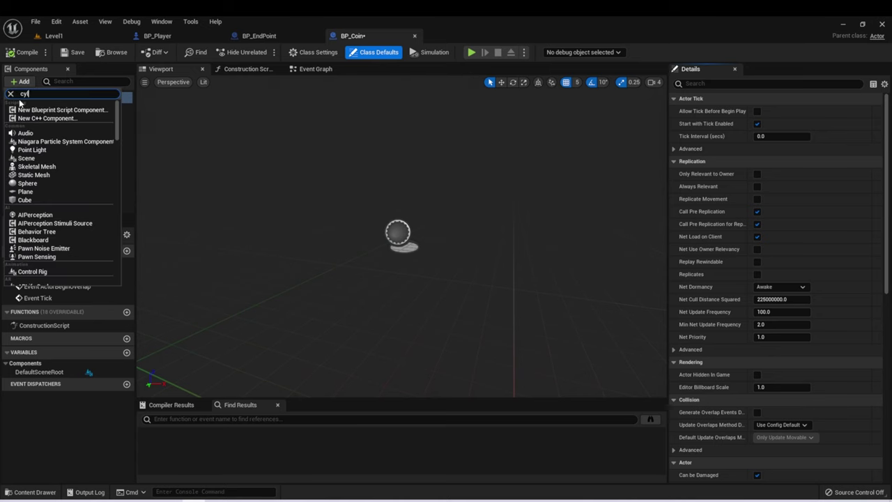
click(21, 107)
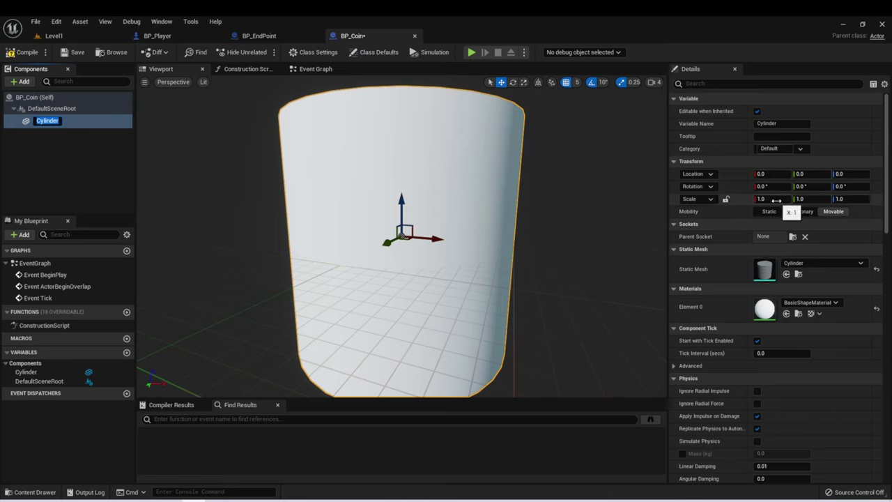
click(863, 201)
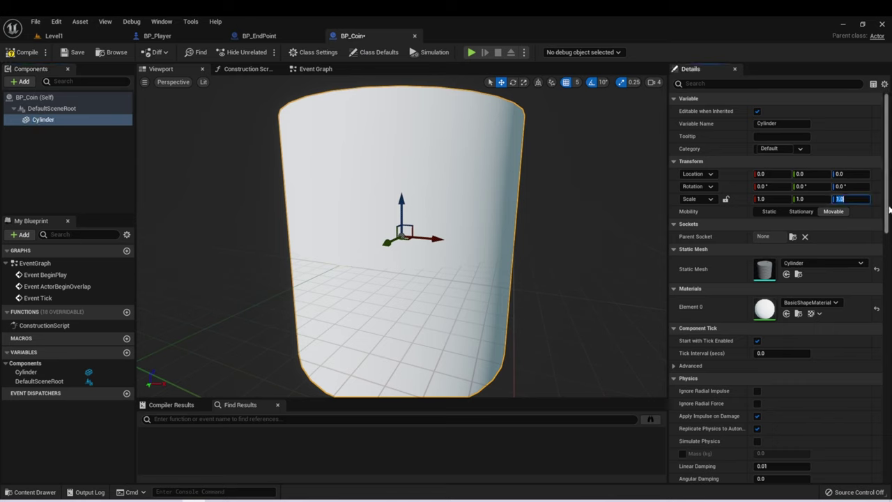
text(.1)
key(Return)
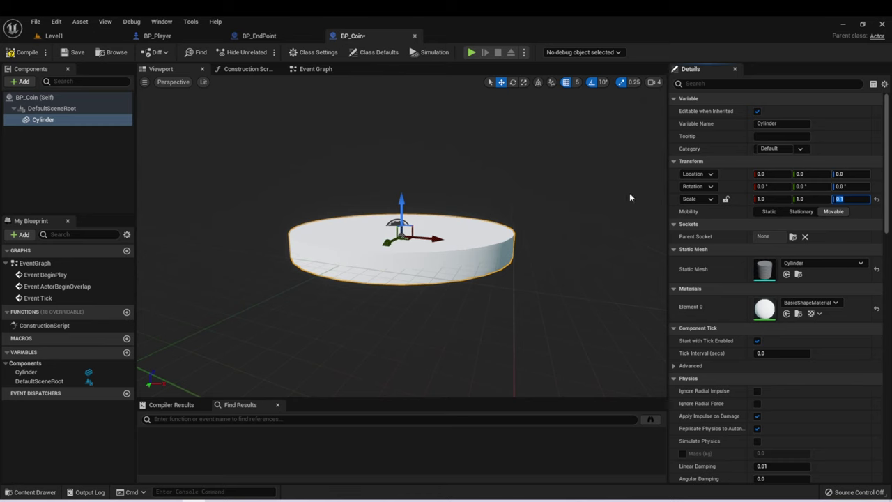
- Stand the cylinder upright with a Y rotation of 90° and raise it to a Z location of 65
click(801, 186)
key(Return)
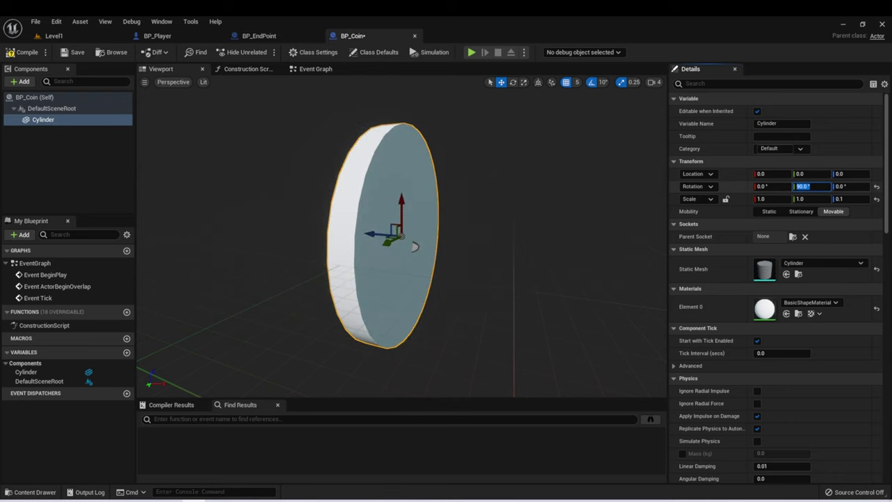
right_drag(558, 259, 493, 255)
key(s)
key(d)
key(w)
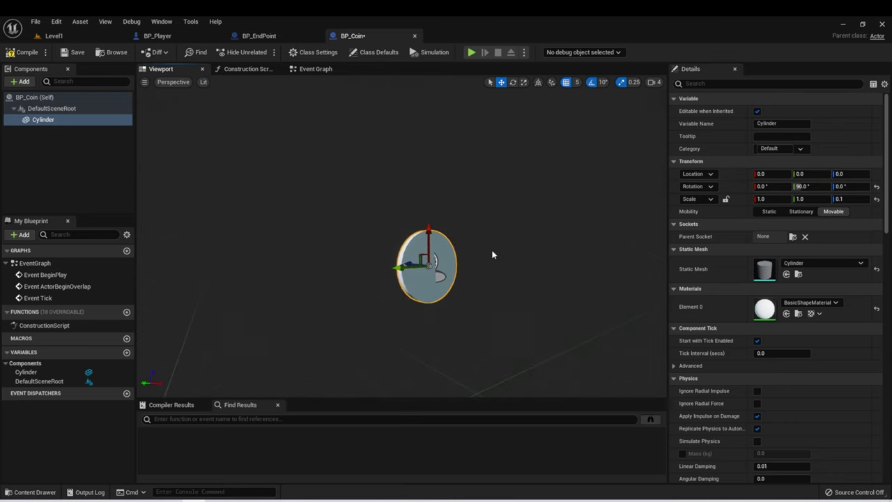
drag(427, 229, 429, 183)
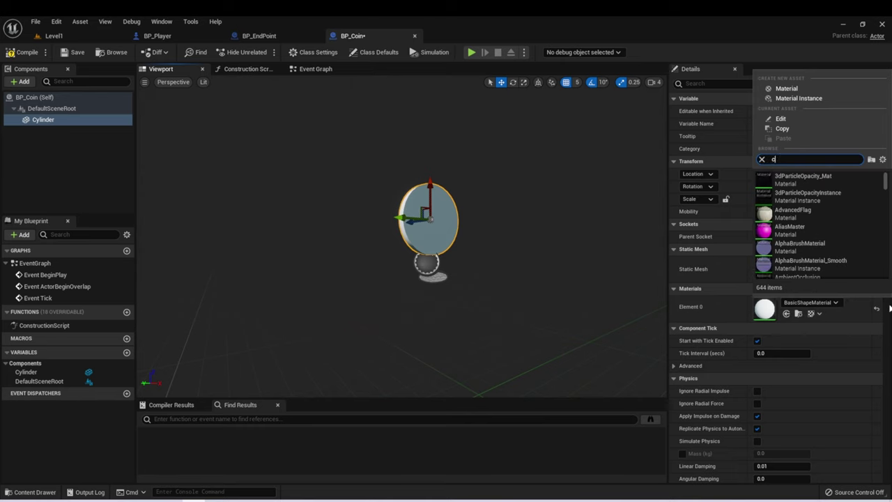
text(chrome)
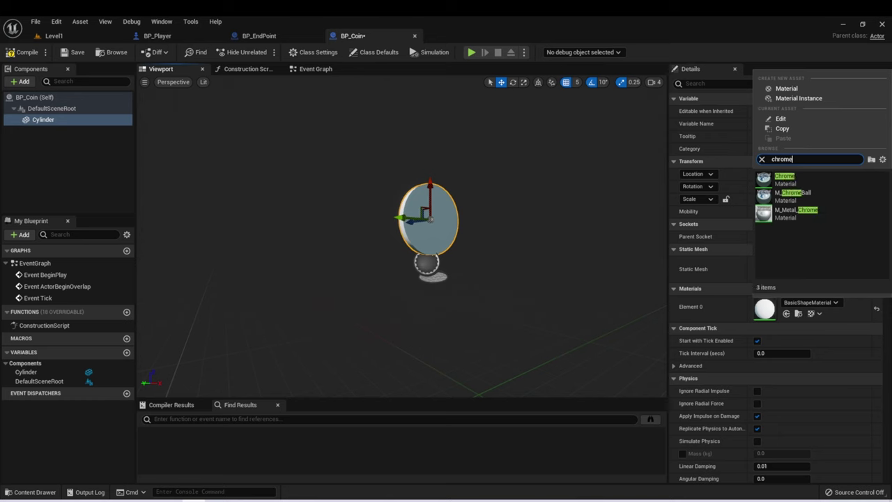
key(BackSpace)
key(BackSpace)
key(BackSpace)
key(BackSpace)
key(BackSpace)
key(BackSpace)
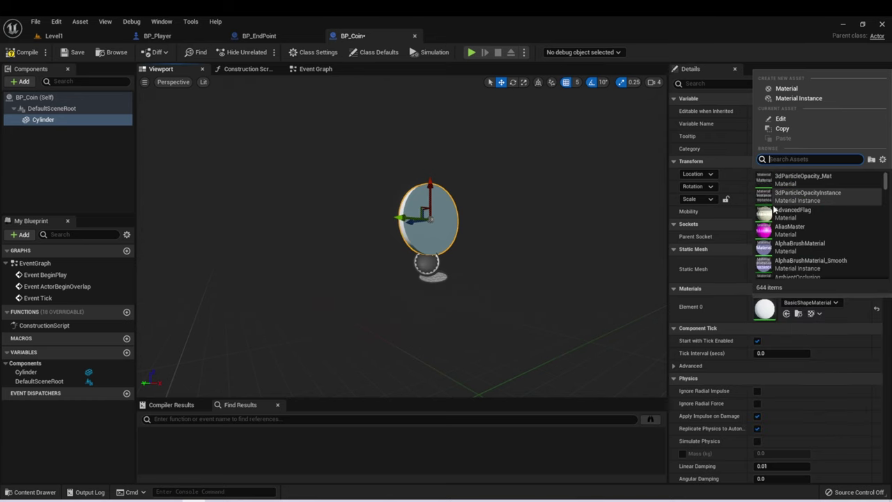
- Assign ArrowMaterial to the cylinder's Element 0 material slot
scroll(809, 226, down, 3)
scroll(804, 237, down, 3)
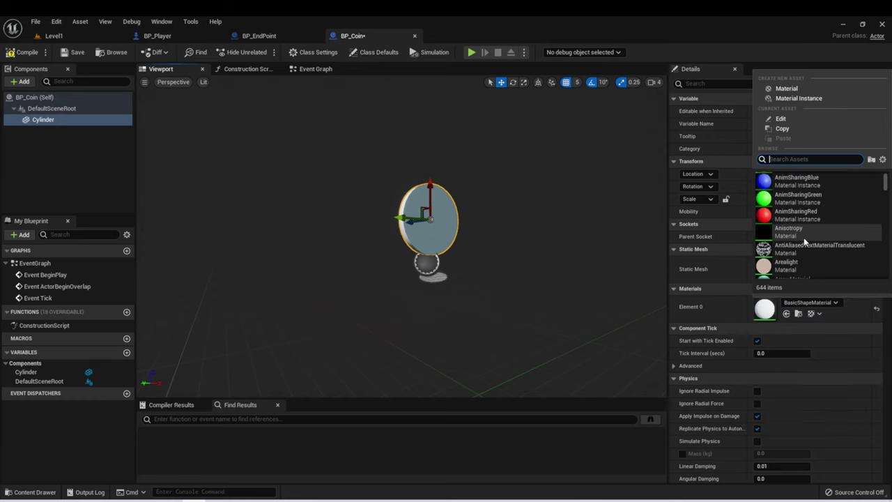
scroll(803, 237, down, 2)
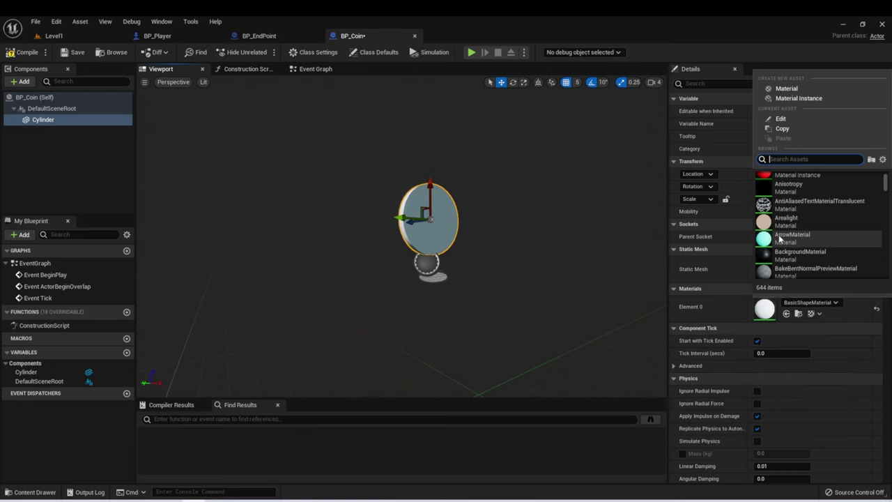
click(779, 238)
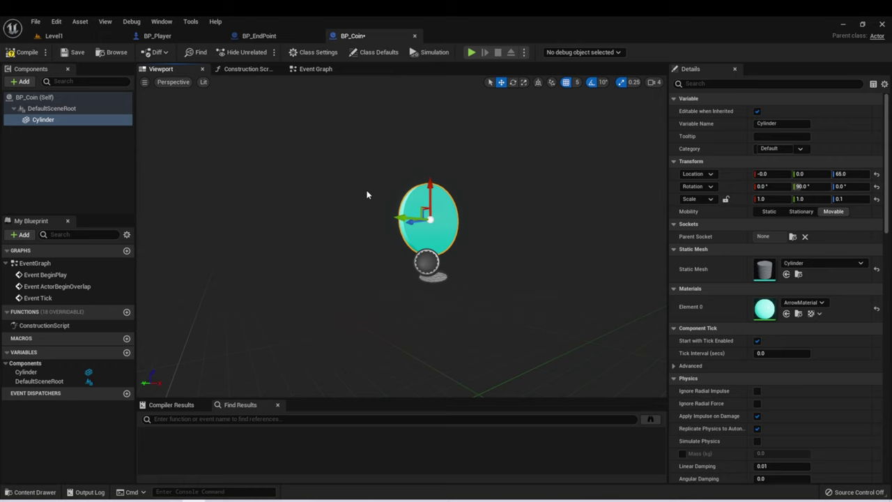
- Compile BP_Coin and place one coin in Level1's corridor just ahead of the player start
click(23, 52)
click(54, 36)
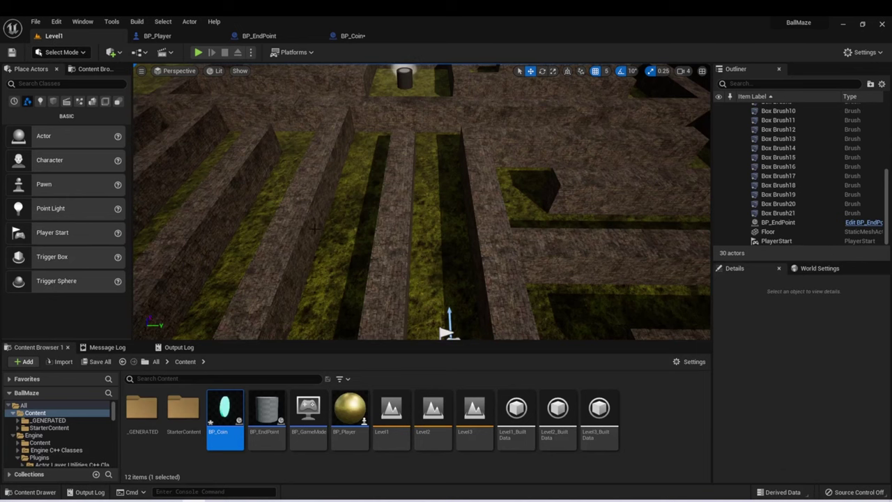
drag(224, 411, 444, 232)
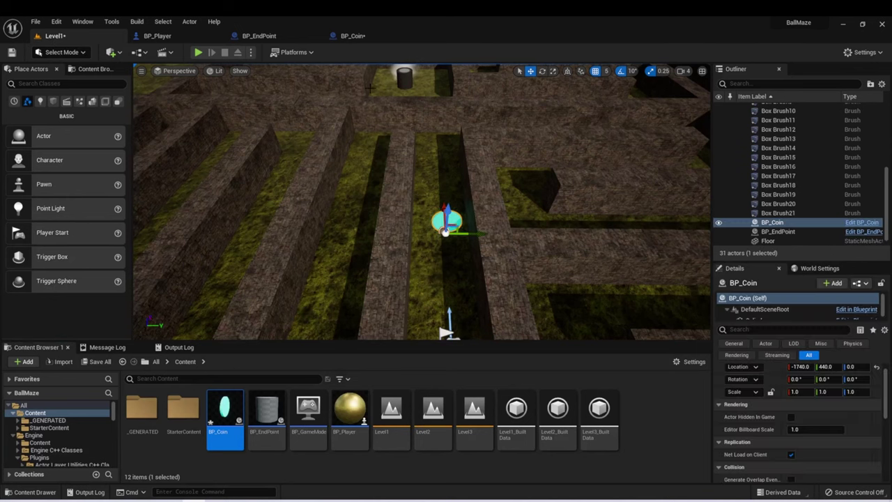
- Playtest Level1, rolling the ball toward the coin to judge the coin's size, and stop the session
click(198, 52)
key(w)
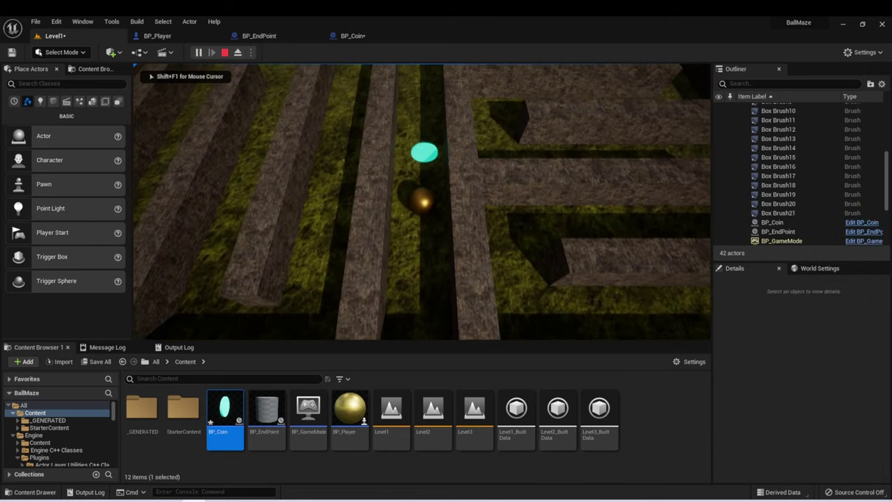
key(Escape)
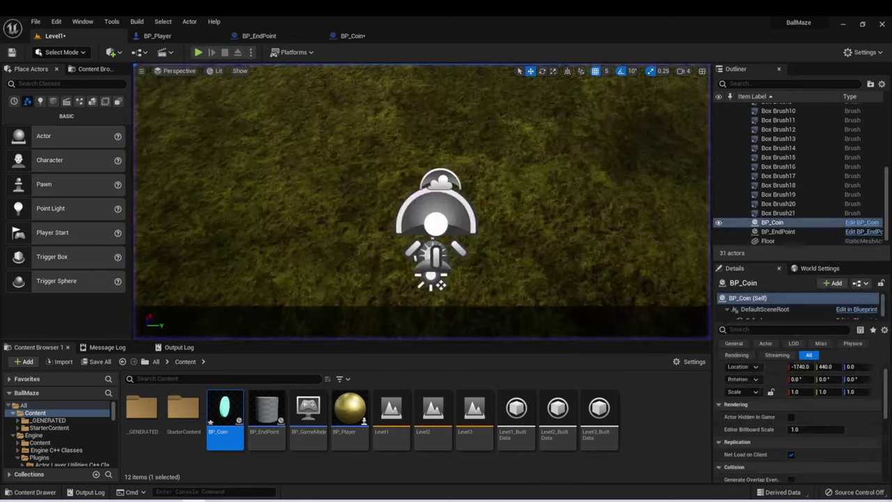
- Lock the cylinder's scale proportions in BP_Coin, shrink it to an X scale of about 0.555, and playtest it
click(353, 36)
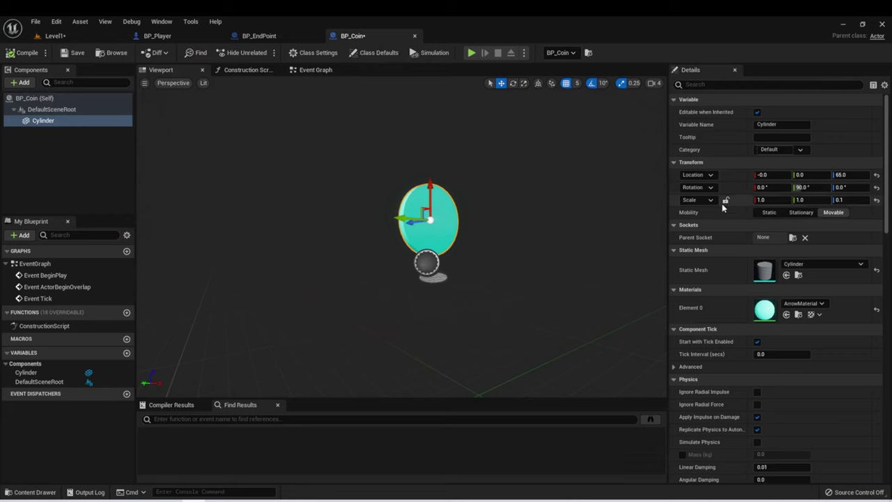
click(725, 200)
drag(759, 200, 734, 200)
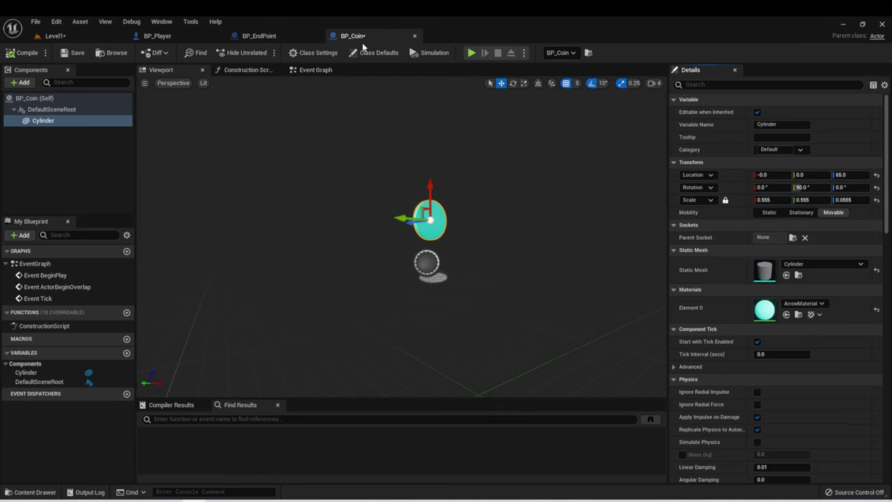
click(472, 53)
- Add a RotatingMovement component to BP_Coin, keeping its default name
click(25, 85)
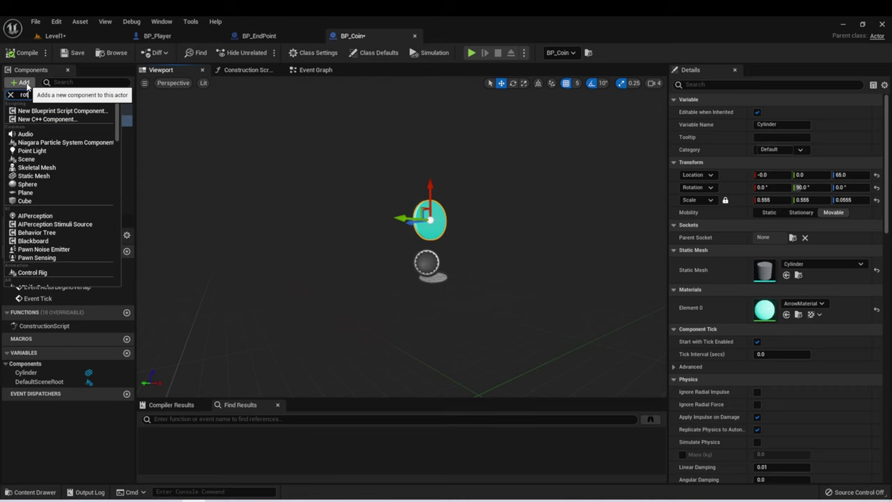
text(rot)
click(54, 111)
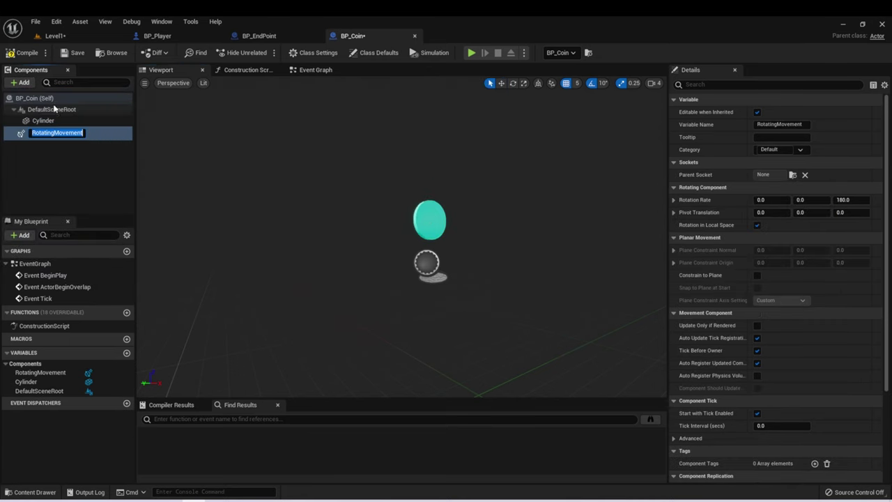
click(59, 164)
click(46, 133)
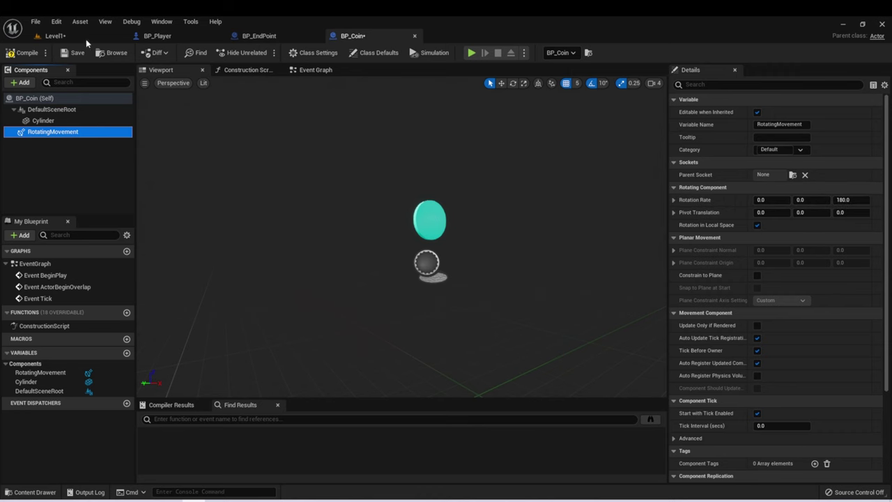
- Compile and playtest the spinning coin, and set RotatingMovement's Z rotation rate to 90
click(19, 53)
click(471, 54)
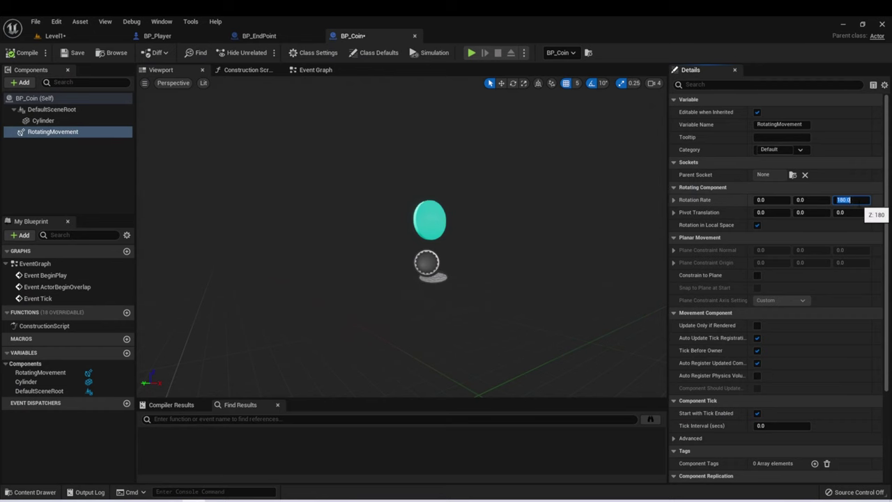
text(90)
key(Return)
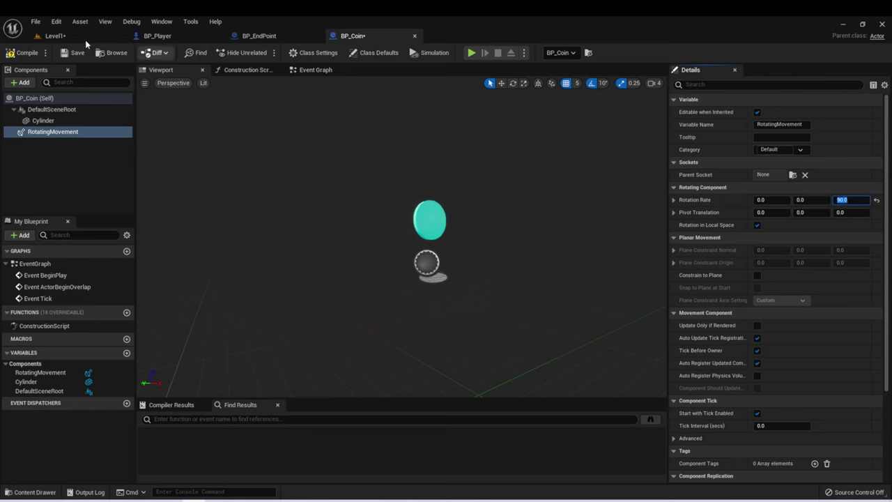
- Set the collision preset of BP_Coin's Cylinder component to OverlapAll
click(52, 120)
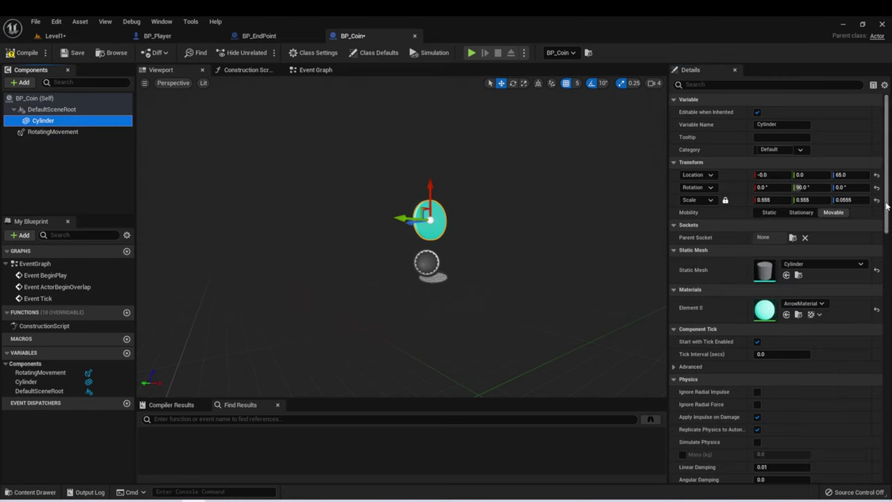
drag(887, 206, 887, 310)
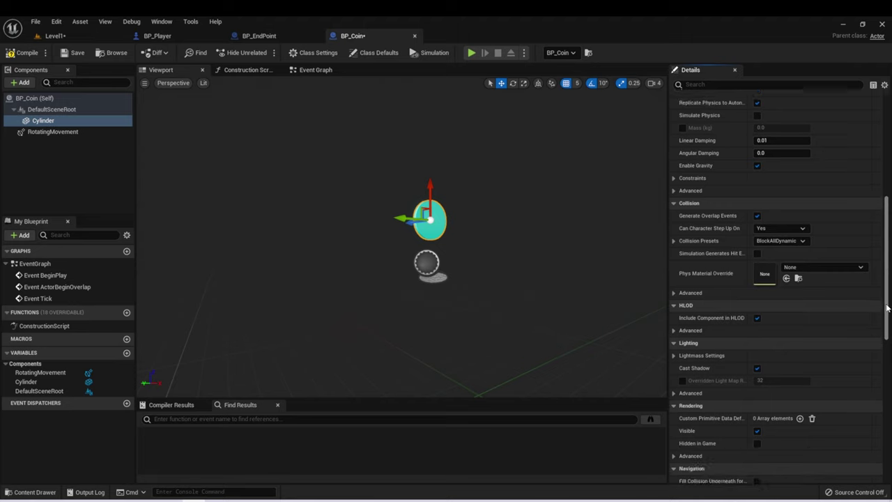
click(759, 239)
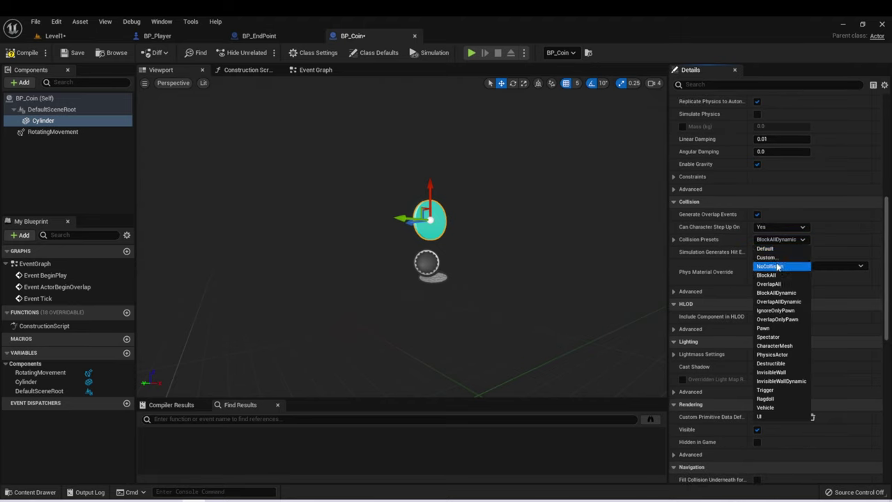
click(769, 283)
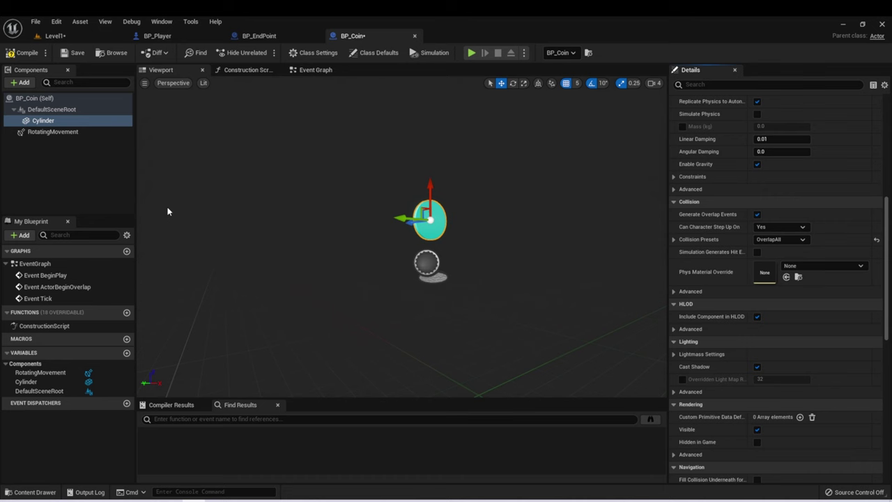
- Open the BP_GameMode blueprint from the project content and show its event graph in the full blueprint editor
click(315, 70)
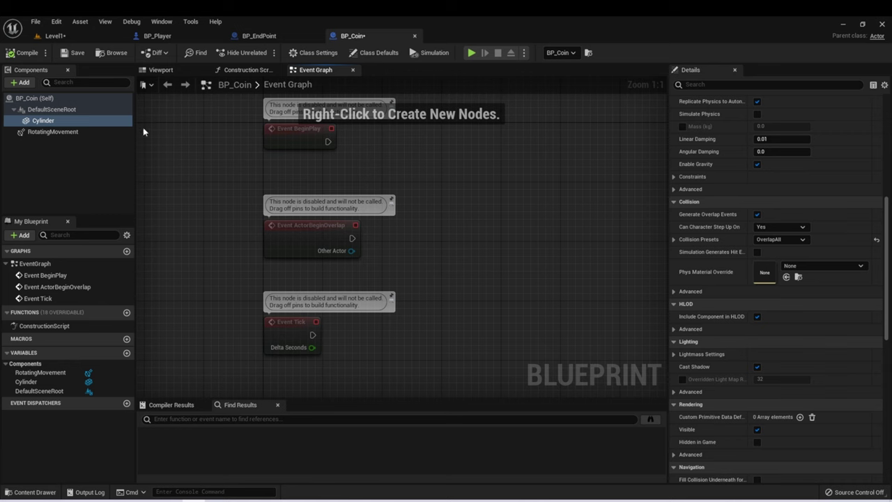
click(57, 36)
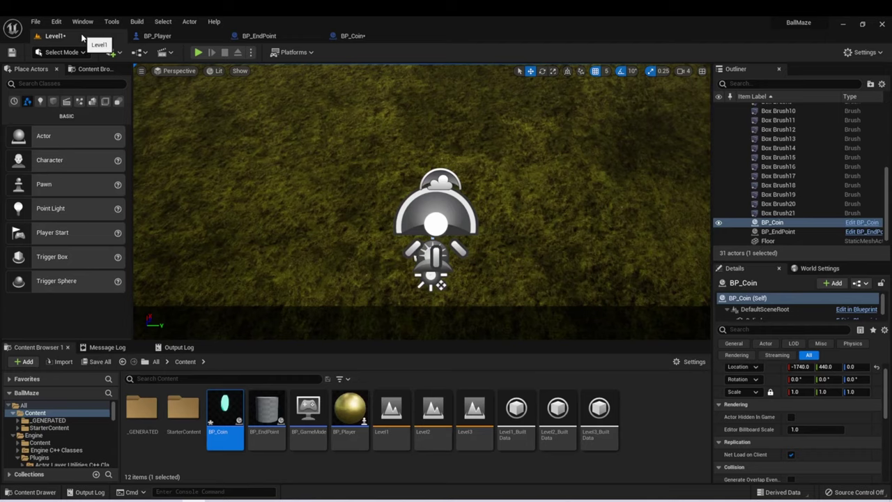
click(310, 411)
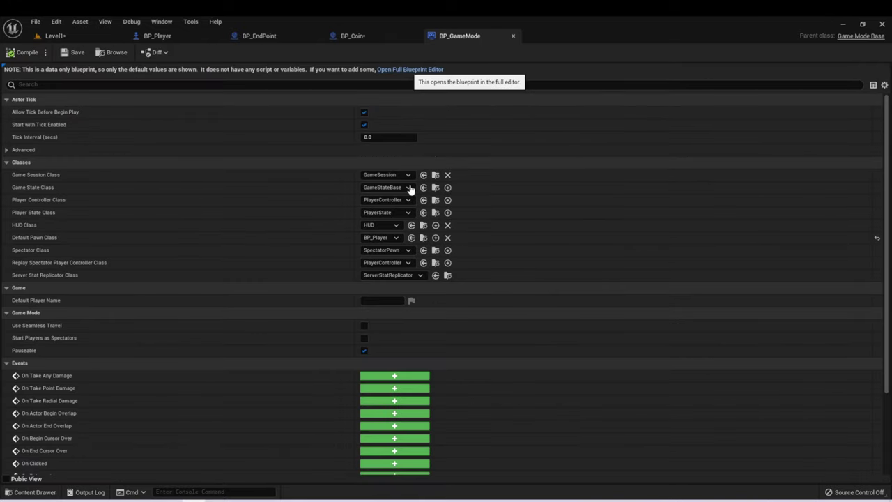
click(410, 70)
right_drag(278, 242, 180, 205)
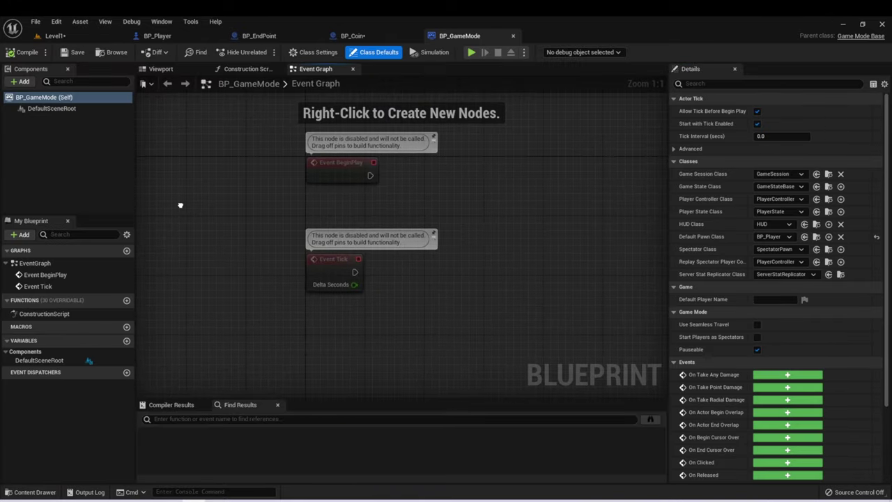
- Add an Integer variable named CurrentCoins to BP_GameMode and compile the blueprint
click(126, 340)
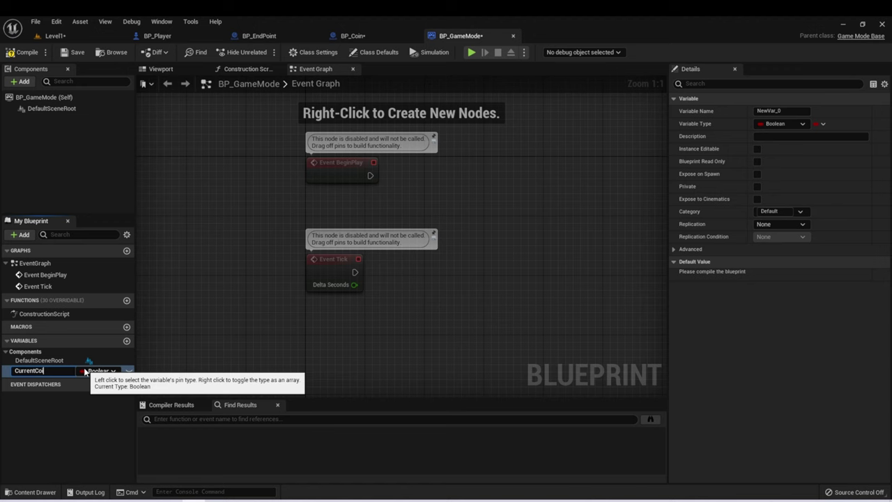
key(Return)
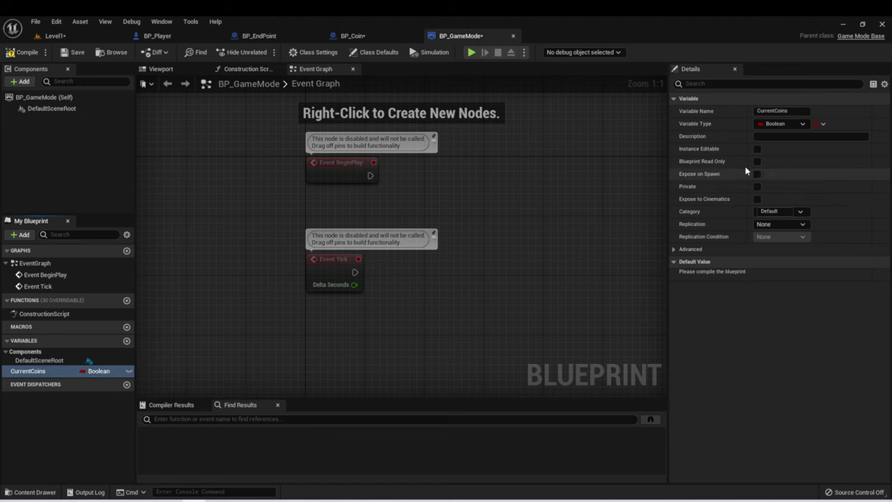
click(803, 125)
click(768, 171)
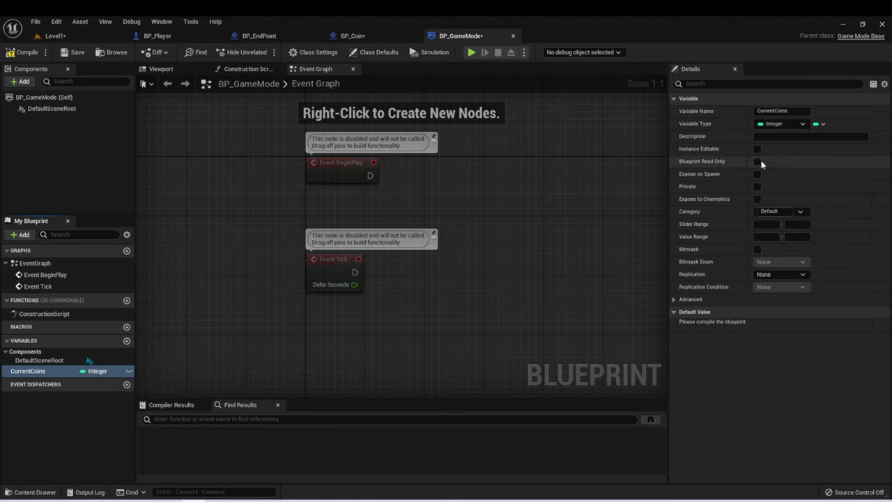
click(25, 53)
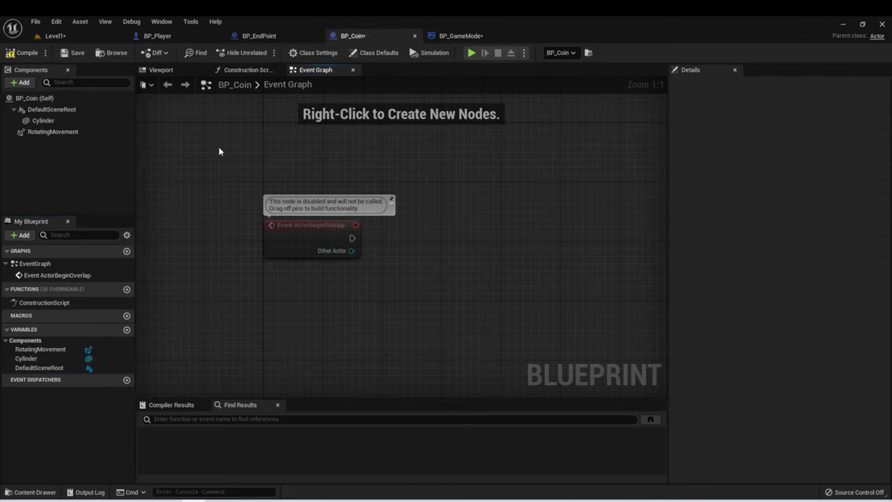
- Add a Get Game Mode node to BP_Coin's event graph, below Event ActorBeginOverlap
right_drag(389, 287, 314, 289)
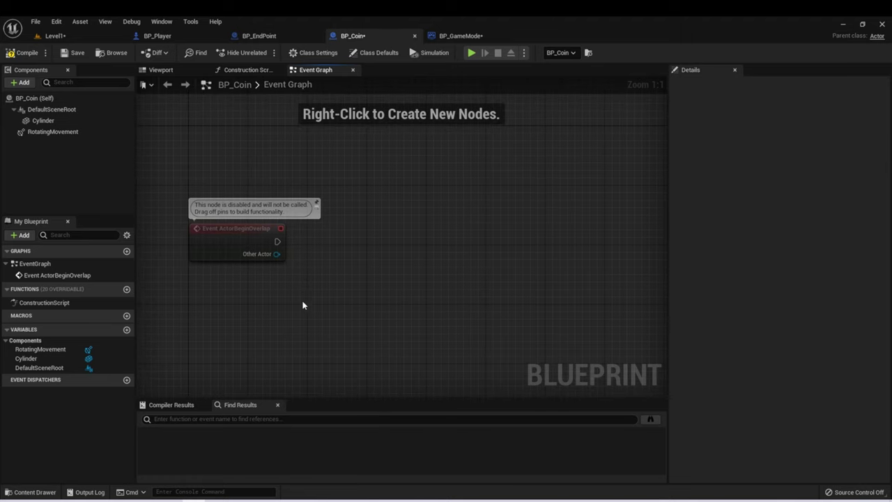
right_click(307, 297)
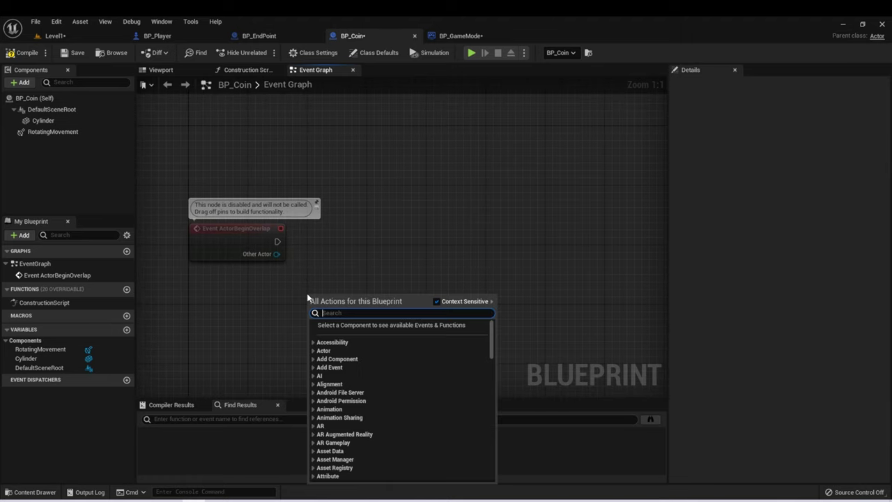
text(getgamemo)
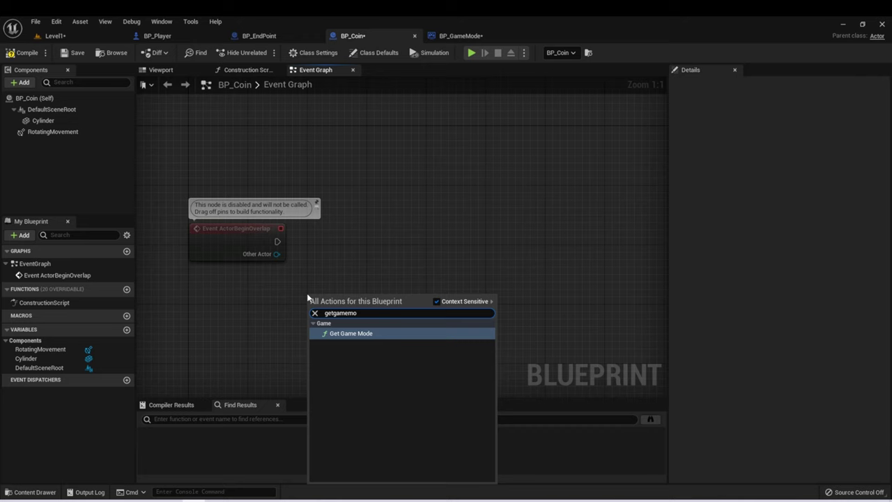
click(353, 333)
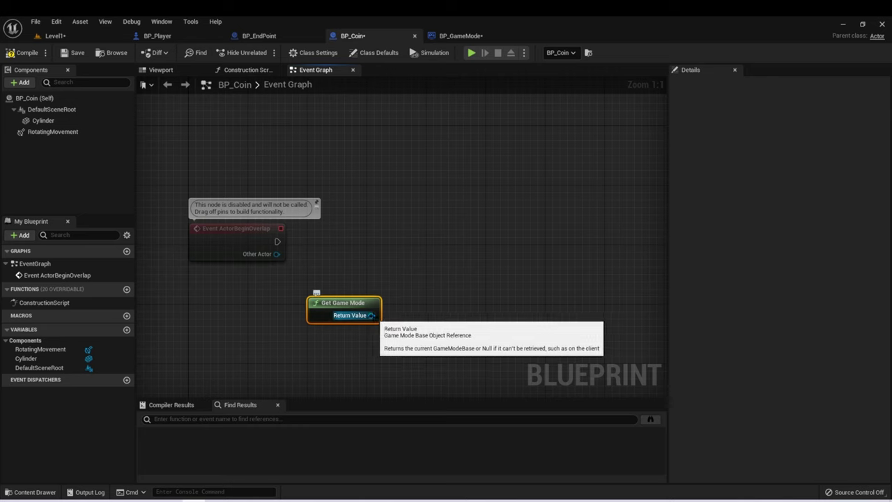
- Cast Get Game Mode's return value to BP_GameMode and run the cast from Event ActorBeginOverlap
drag(371, 315, 344, 222)
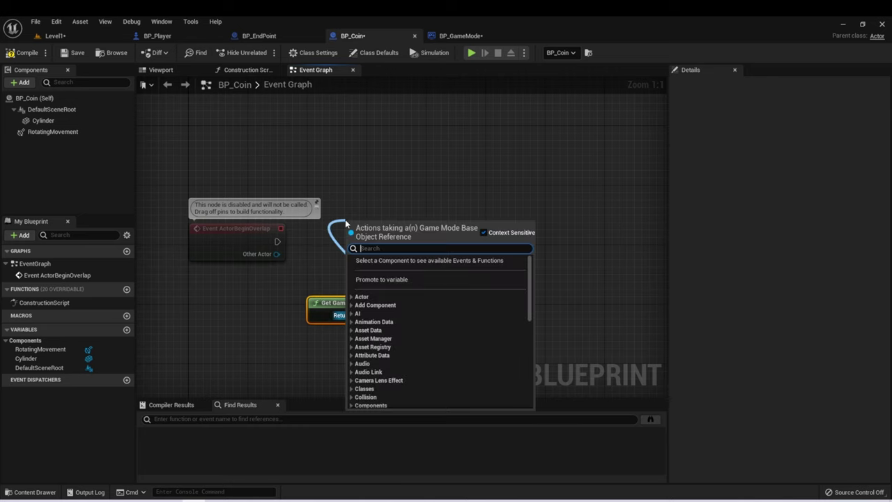
text(game)
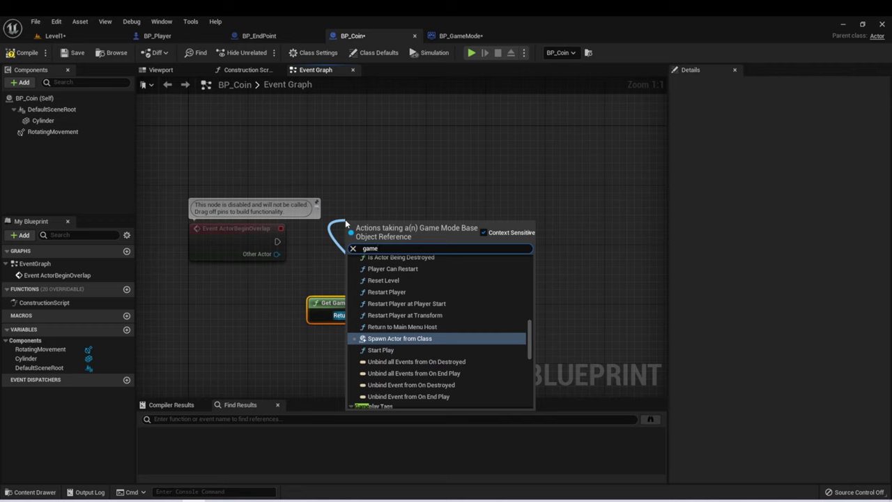
text(mod)
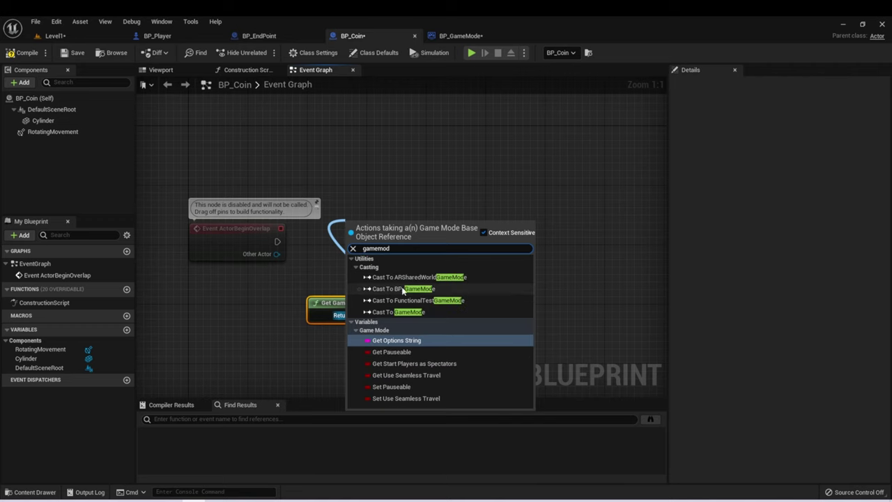
click(402, 289)
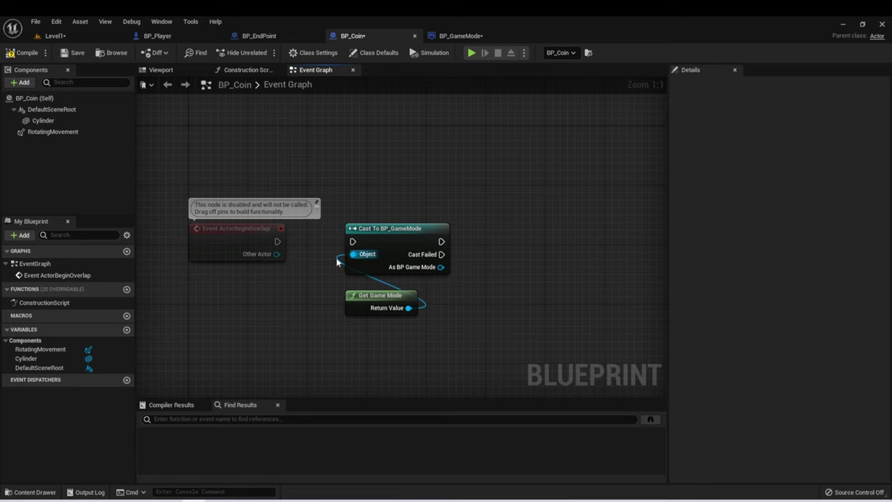
drag(277, 244, 352, 241)
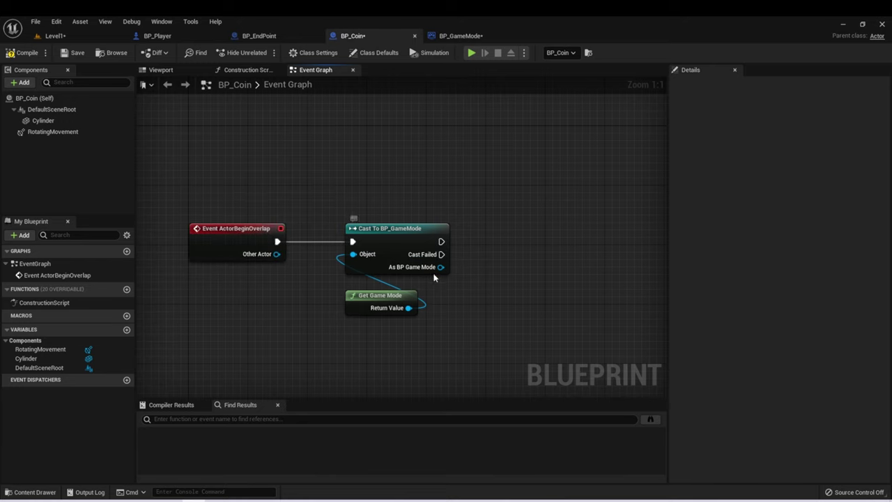
click(392, 239)
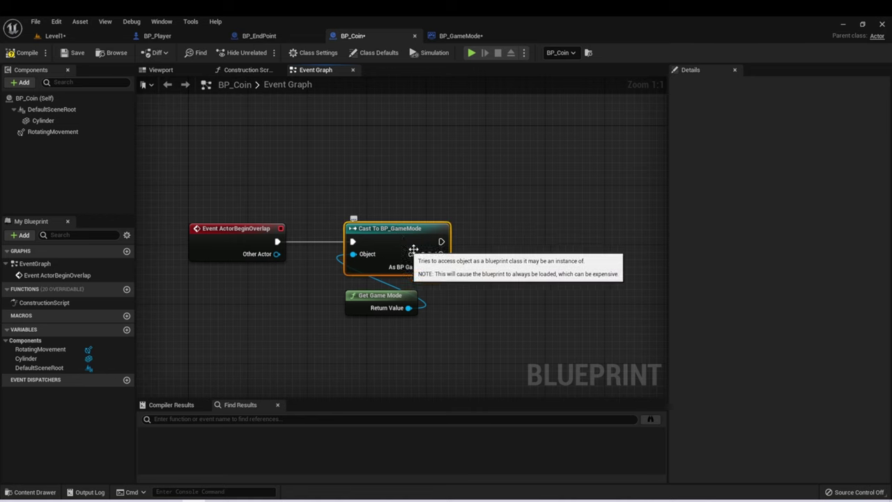
- Get CurrentCoins from the BP_GameMode cast and feed it into an Increment Int node executed after the cast
drag(440, 267, 499, 295)
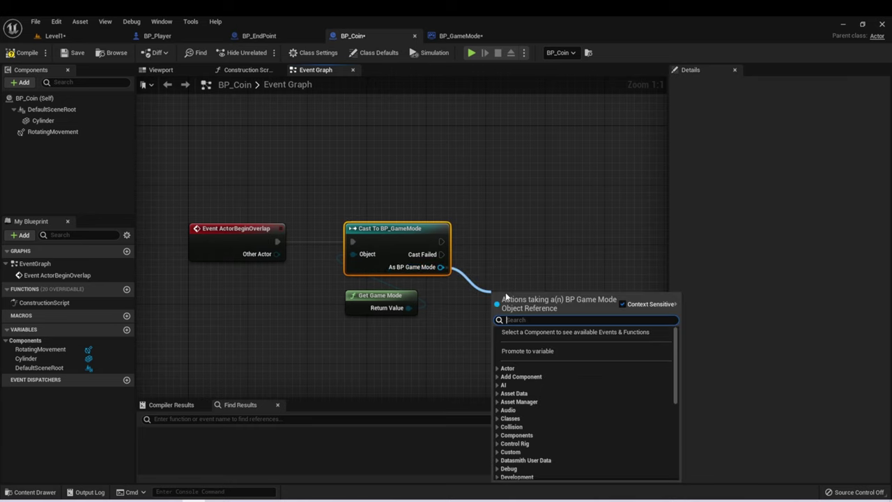
text(curren)
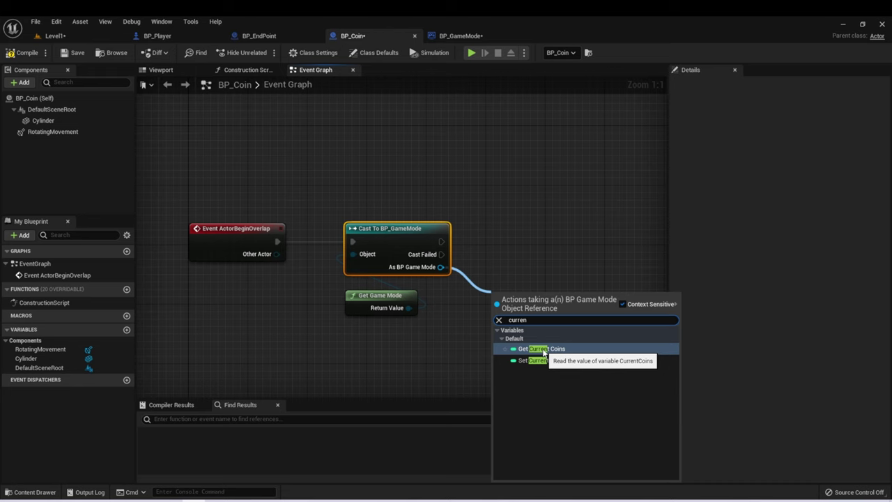
click(544, 349)
drag(529, 299, 594, 231)
text(++)
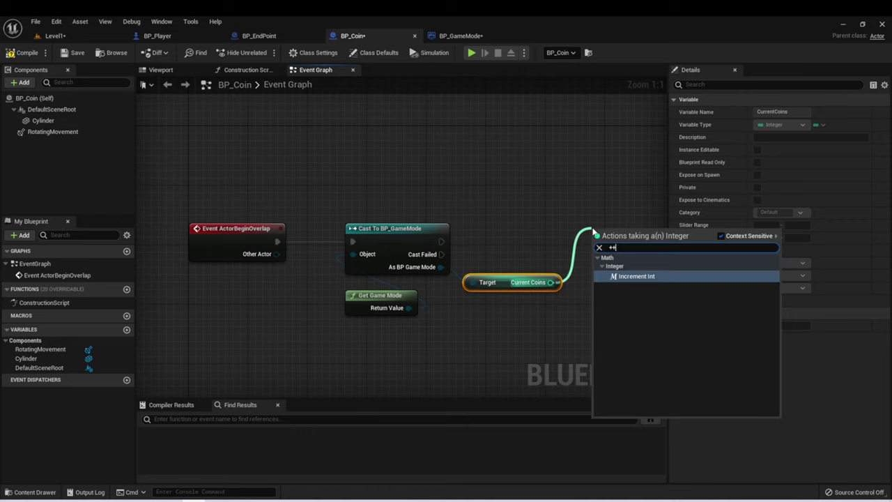
click(626, 276)
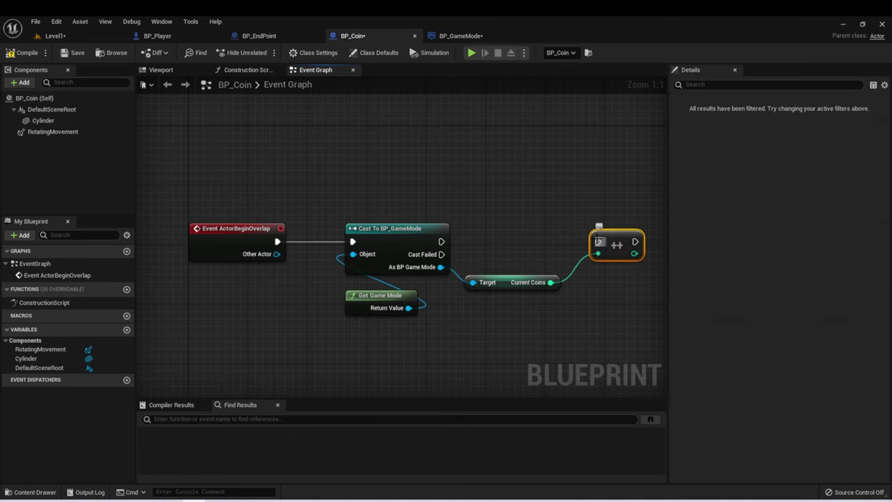
drag(598, 242, 441, 242)
click(223, 238)
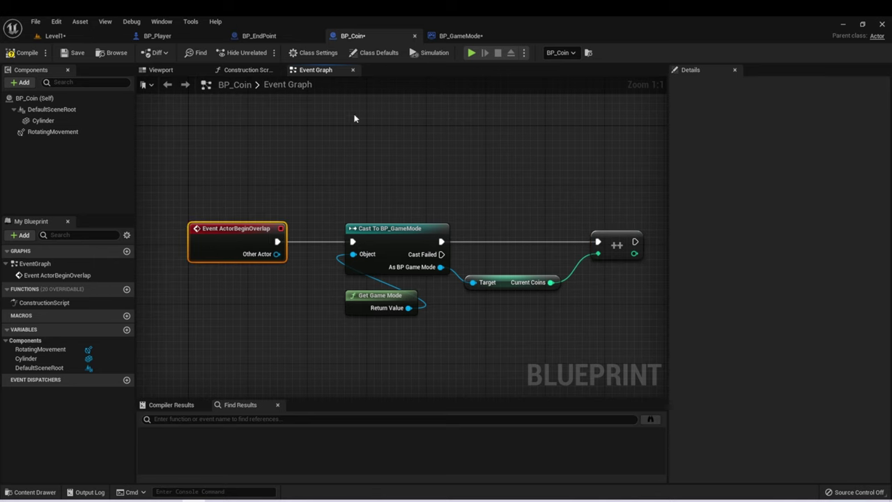
click(401, 245)
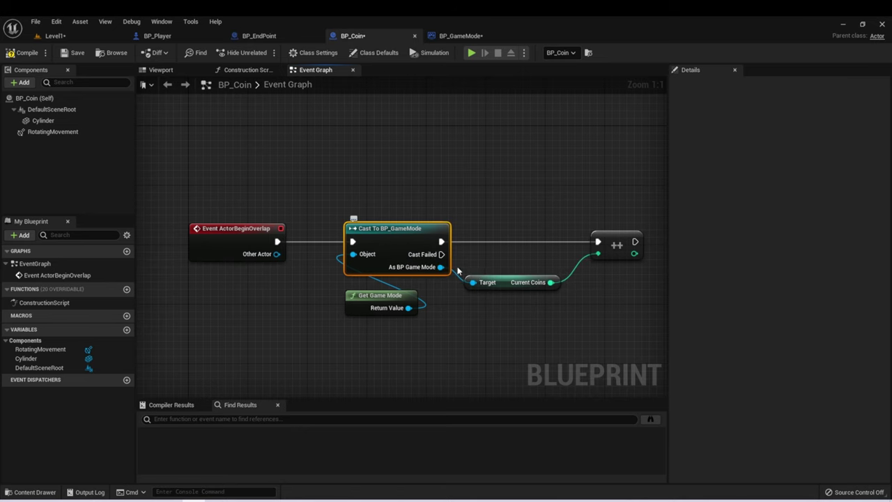
click(500, 281)
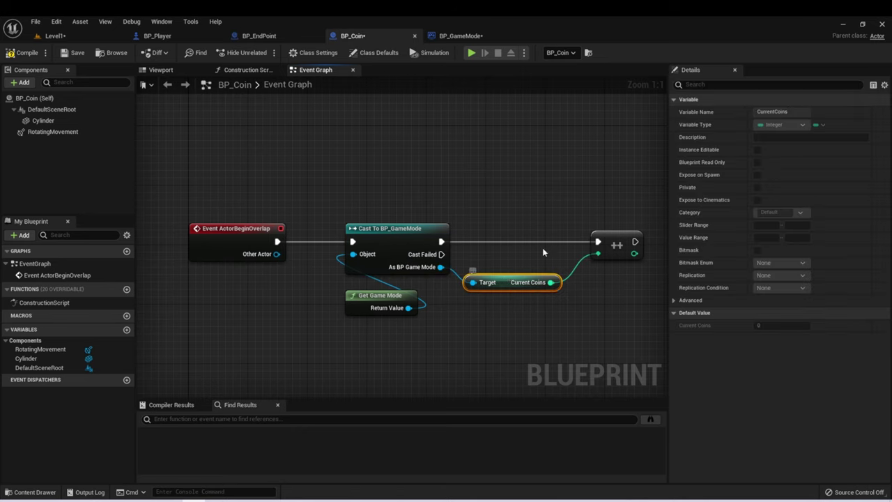
click(615, 238)
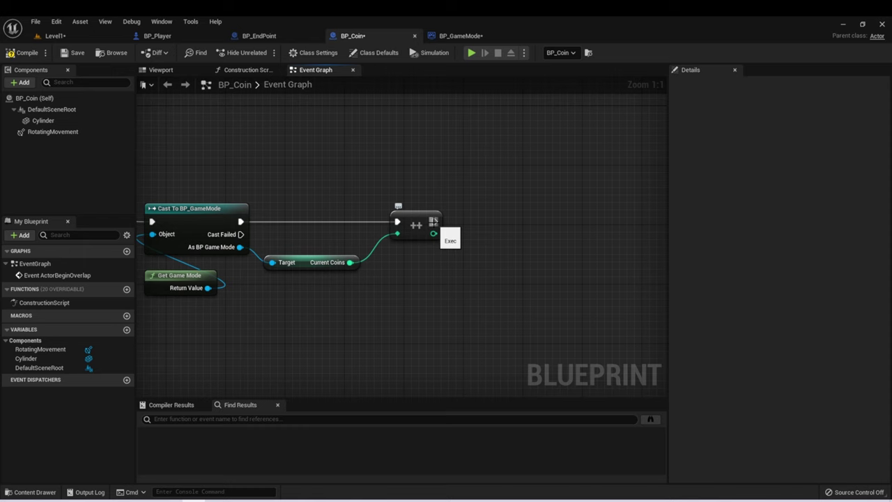
- Add a Print String node after the increment, print the incremented coin value with it, and compile BP_Coin
drag(433, 221, 612, 209)
text(prin)
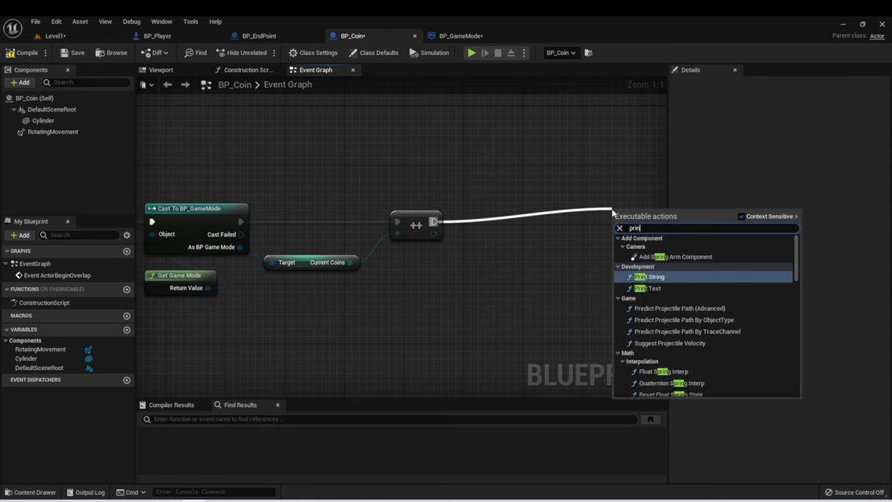
text(t)
key(Return)
drag(649, 218, 616, 211)
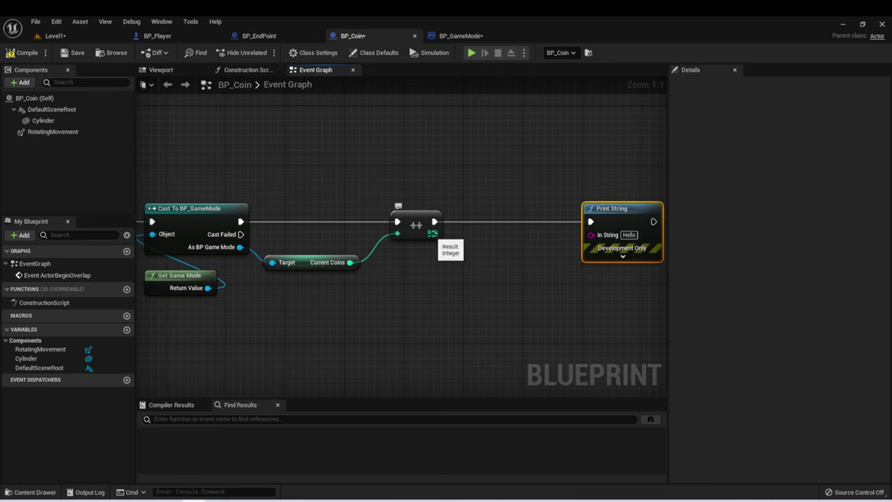
drag(433, 233, 591, 235)
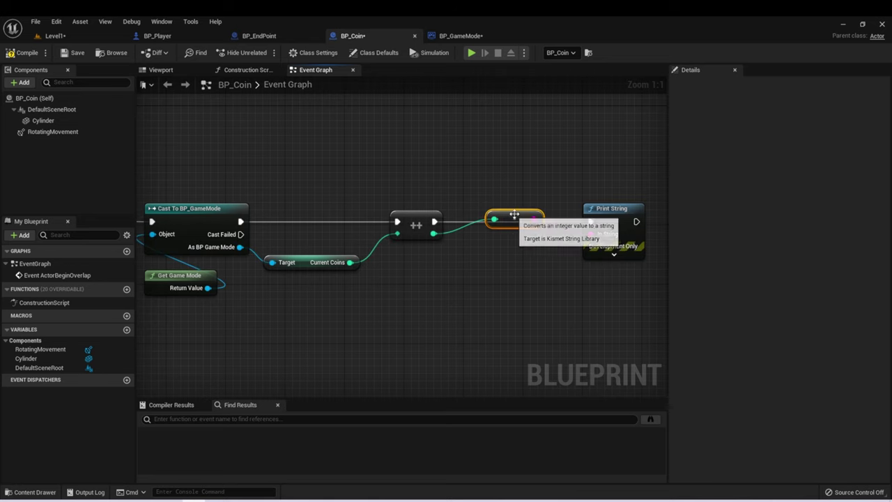
drag(514, 214, 492, 237)
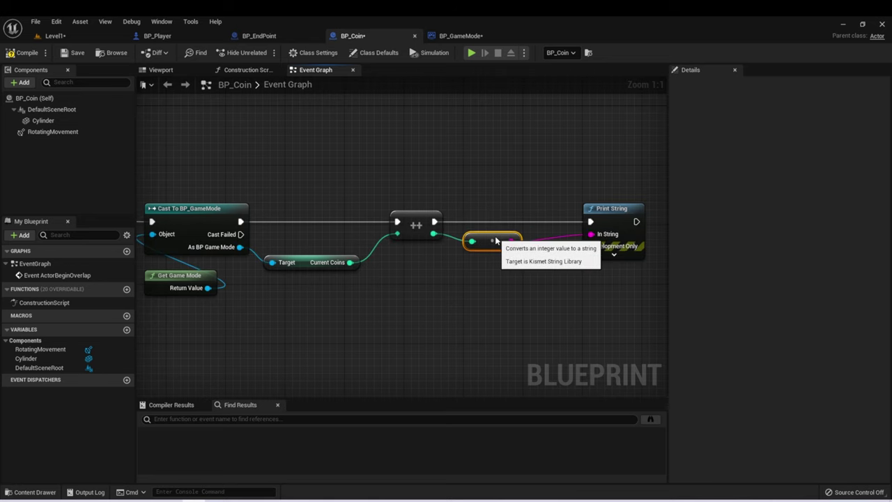
click(16, 55)
right_drag(573, 191, 381, 183)
scroll(381, 183, down, 1)
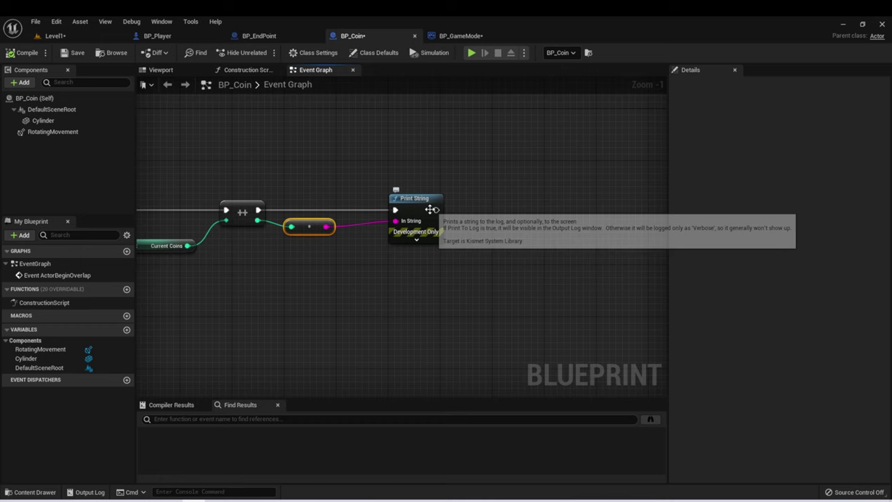
- Add a Destroy Actor node executed after Print String in BP_Coin's event graph, targeting the coin itself
drag(436, 210, 501, 190)
text(dest)
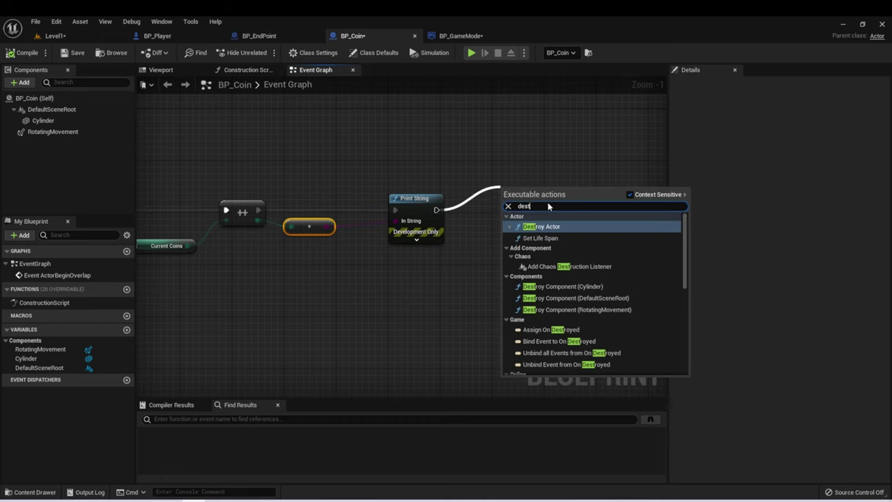
click(546, 226)
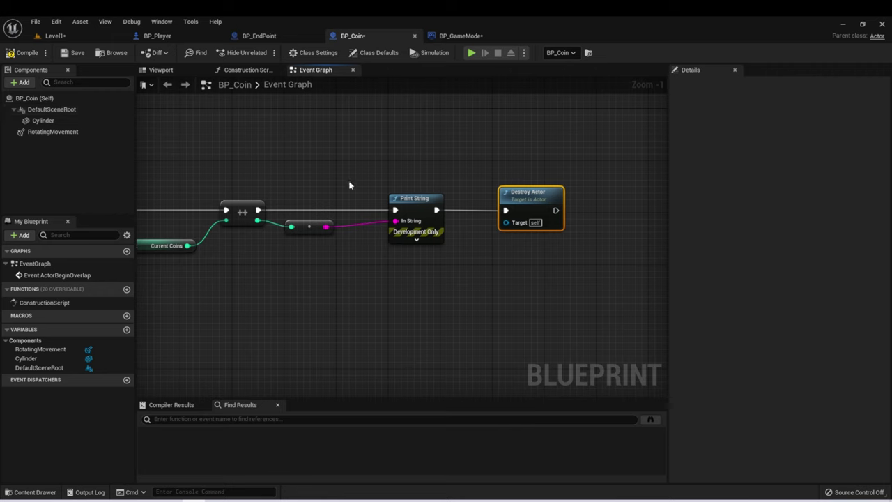
- Play-test the level by rolling the ball forward through the coins and along the maze corridor, and end the preview
click(471, 54)
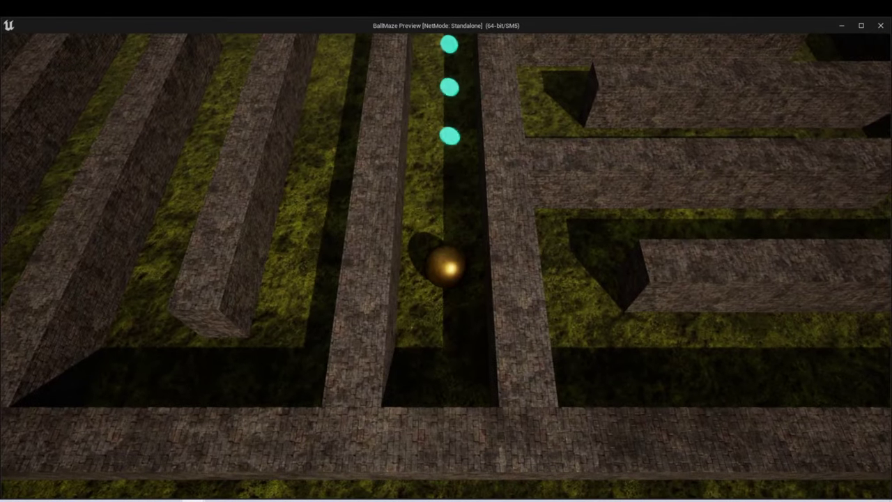
key(w)
key(w)
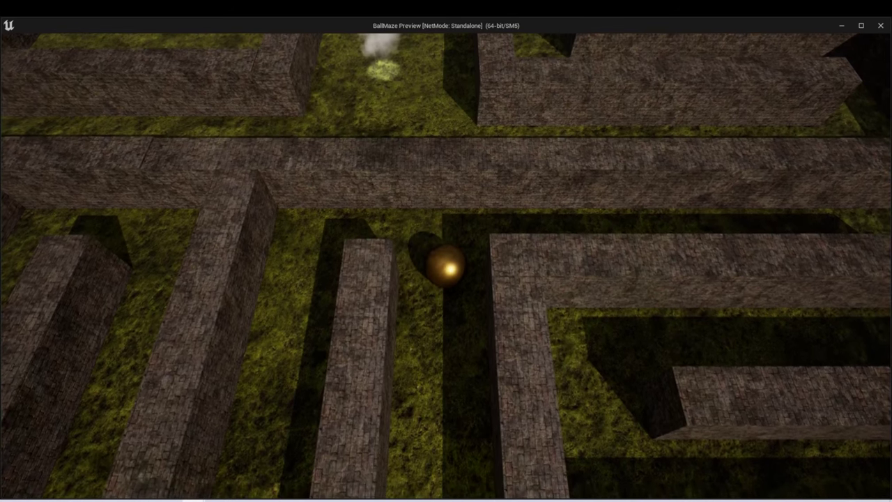
key(w)
key(d)
key(d)
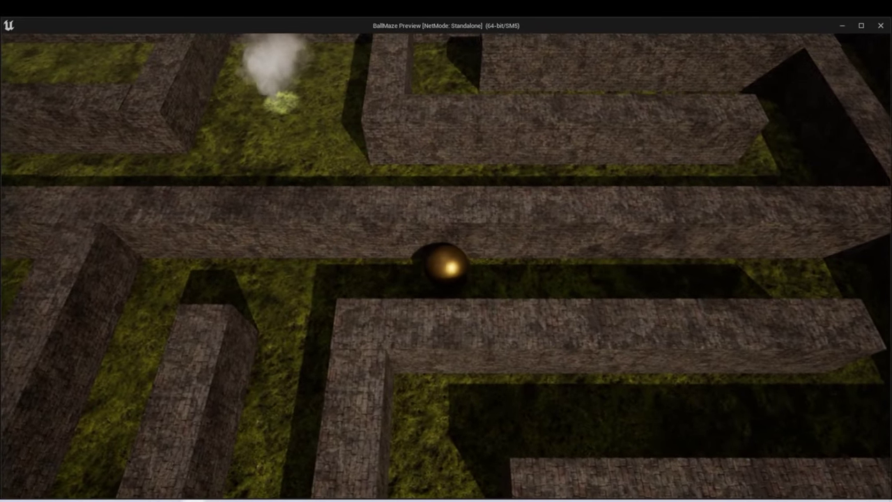
key(d)
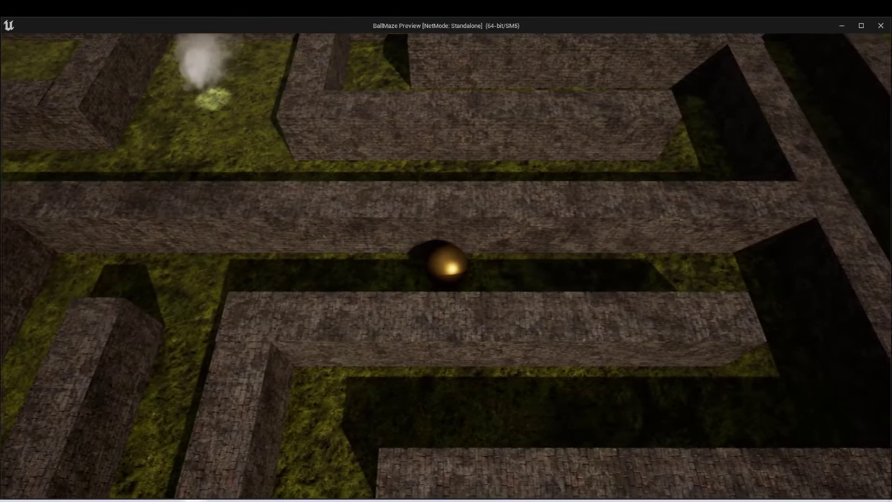
key(Escape)
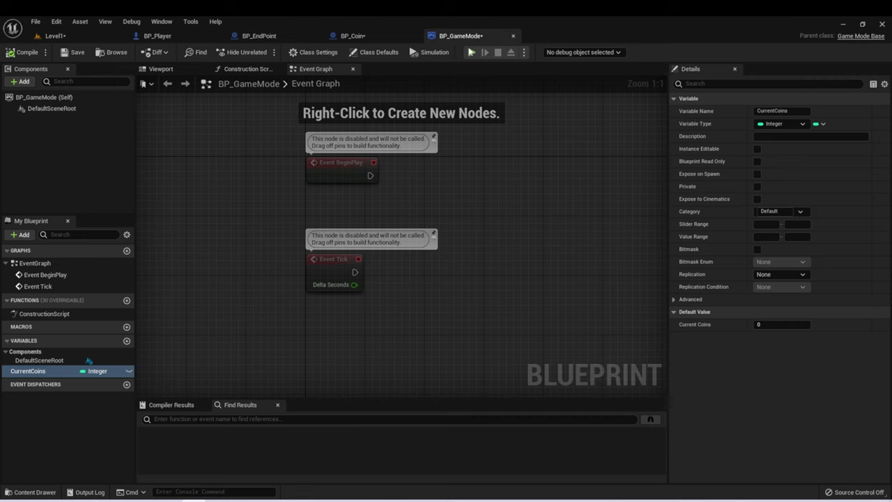
- Add an integer variable named RequiredCoins to BP_GameMode, set its default value to 5, and compile the blueprint
click(126, 340)
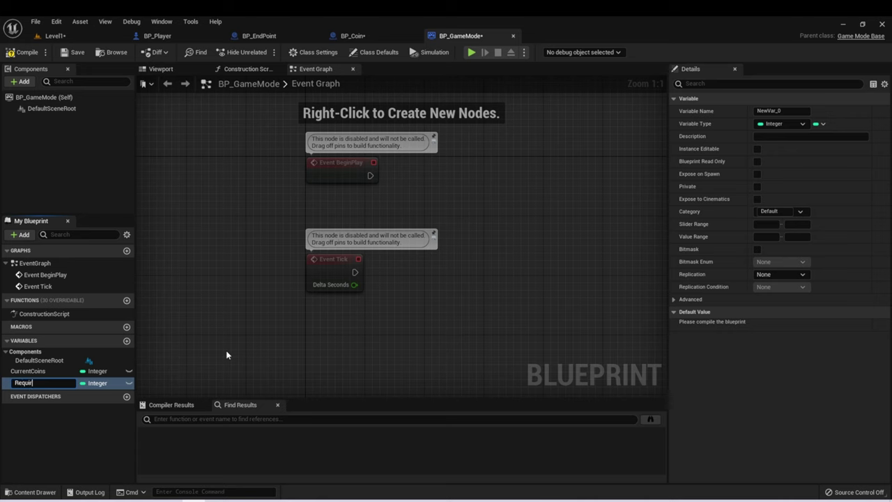
key(Return)
key(F7)
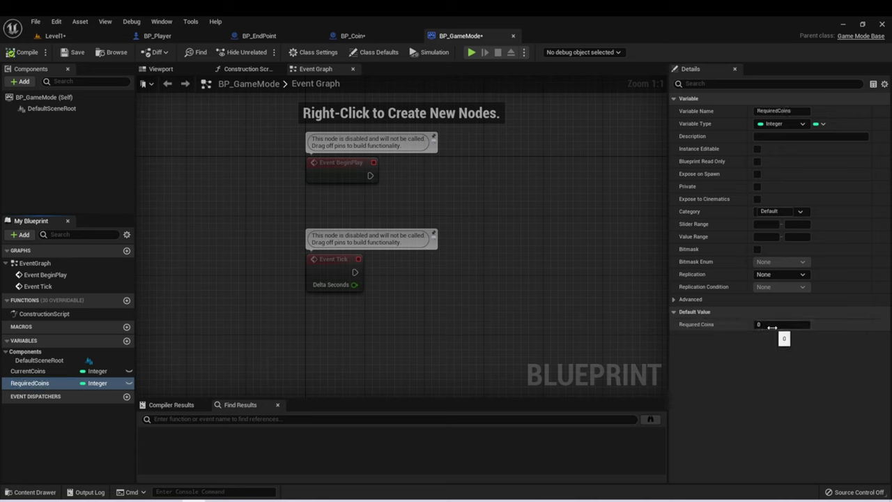
click(782, 324)
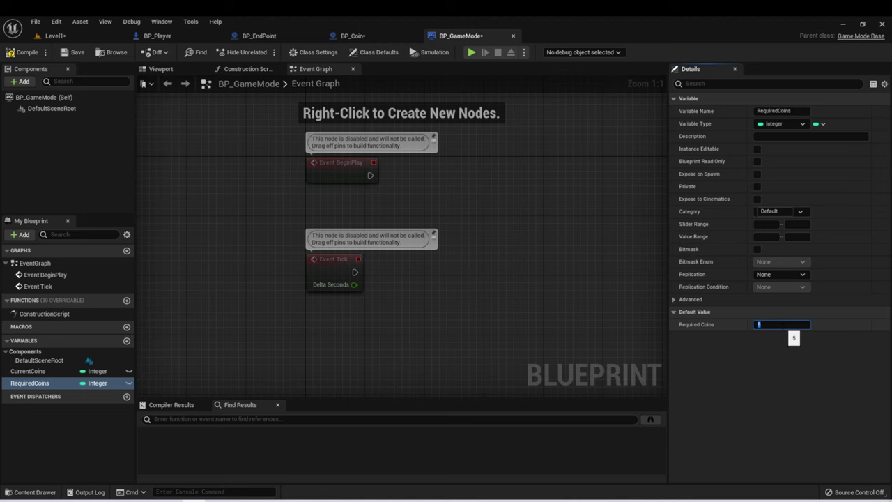
text(5)
click(9, 52)
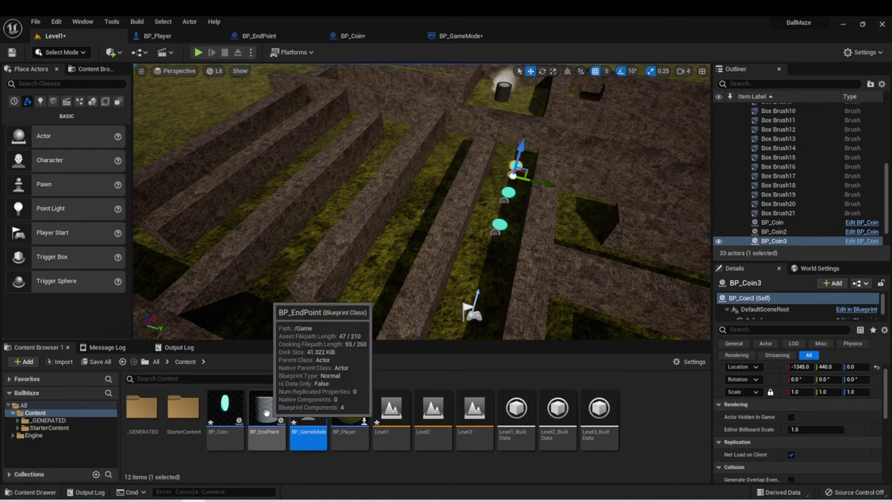
- Open BP_EndPoint's event graph and move the Open Level and Level Name nodes away from Event ActorBeginOverlap to make room
double_click(266, 412)
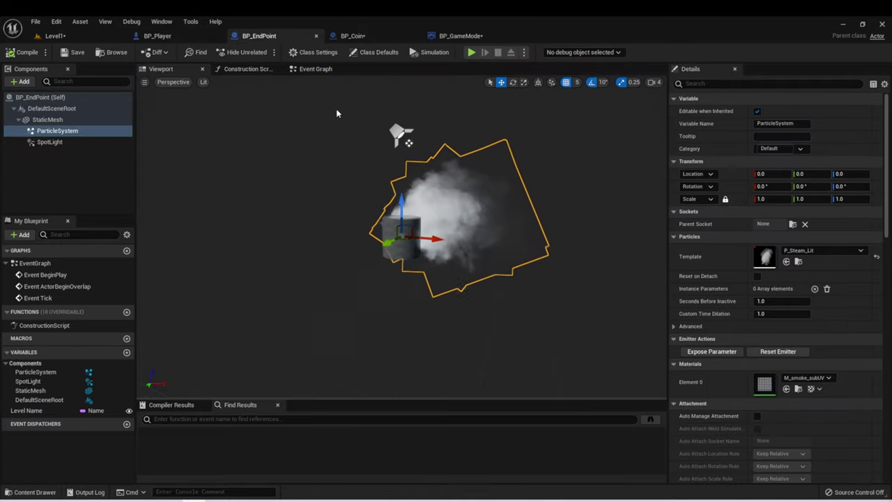
click(316, 68)
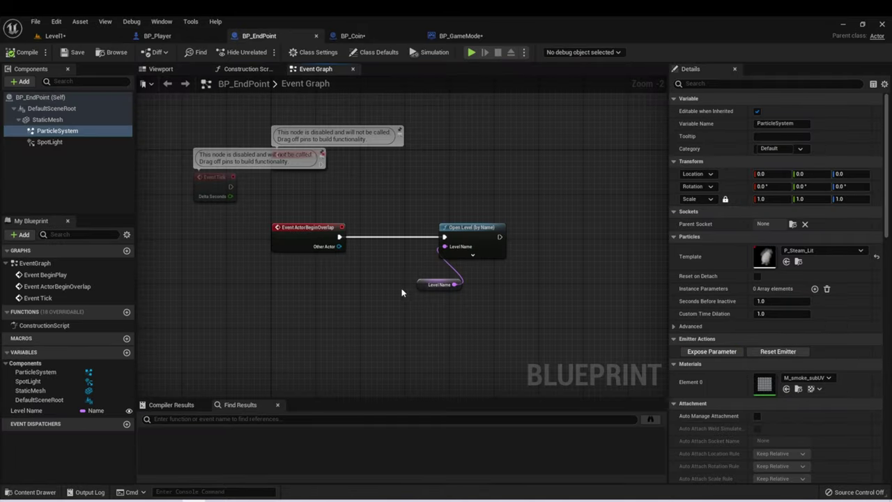
drag(413, 212, 464, 286)
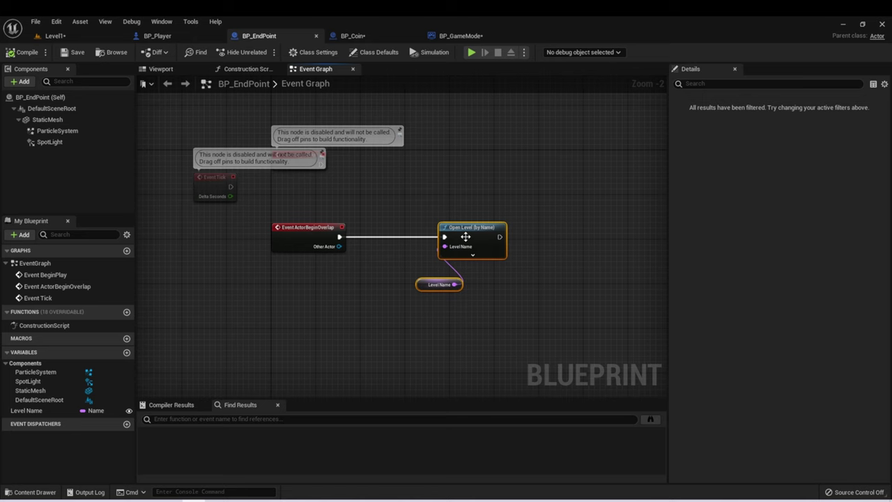
drag(468, 237, 624, 239)
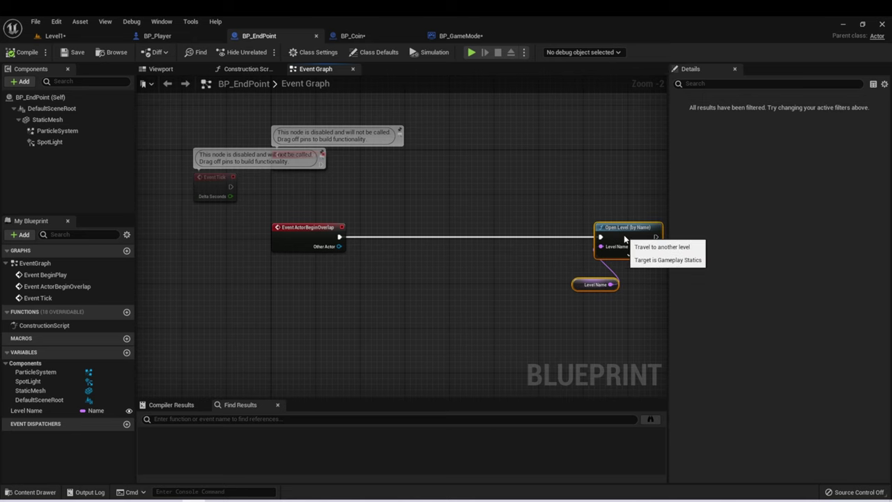
- Insert a Cast To BP_GameMode node between Event ActorBeginOverlap and Open Level in BP_EndPoint
right_drag(341, 260, 295, 249)
drag(291, 230, 335, 218)
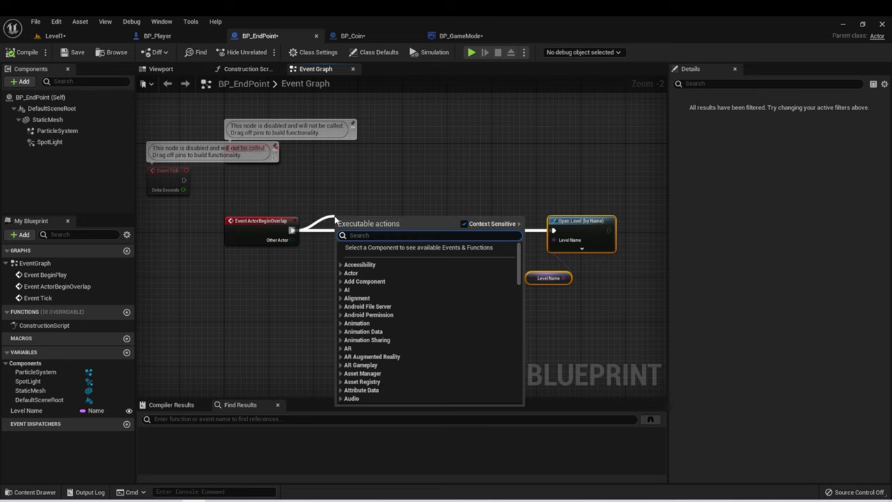
text(bp gma)
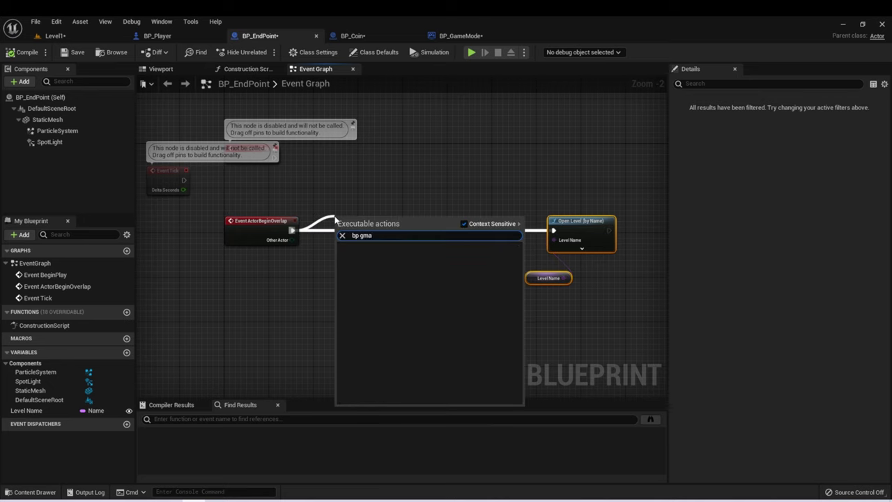
key(BackSpace)
text(ame)
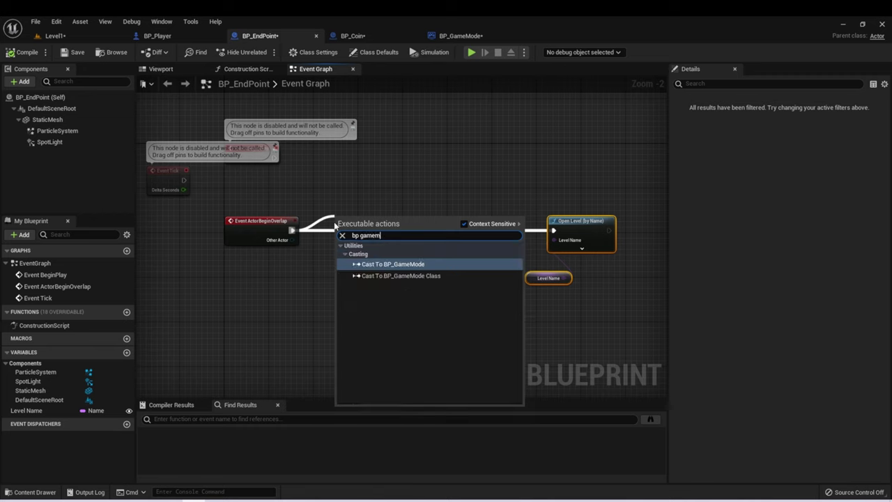
text(m)
click(377, 264)
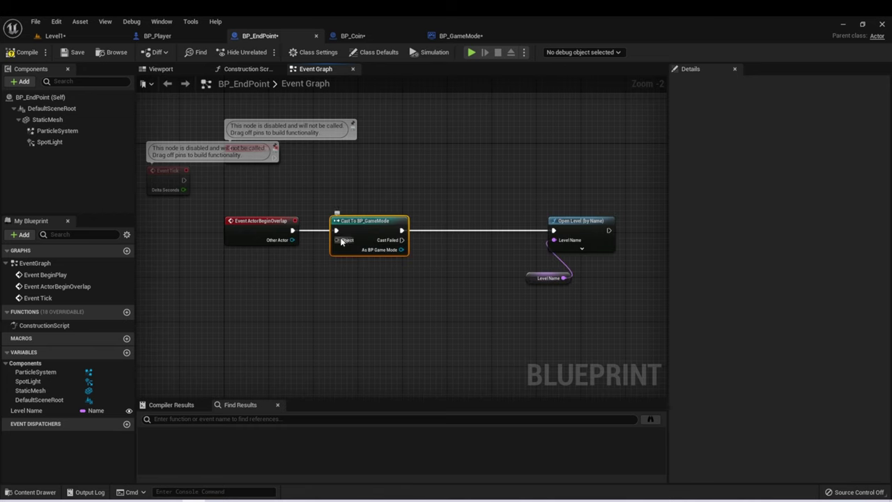
- Feed the BP_GameMode cast's Object input from a new Get Game Mode node
drag(342, 241, 343, 286)
text(getgam)
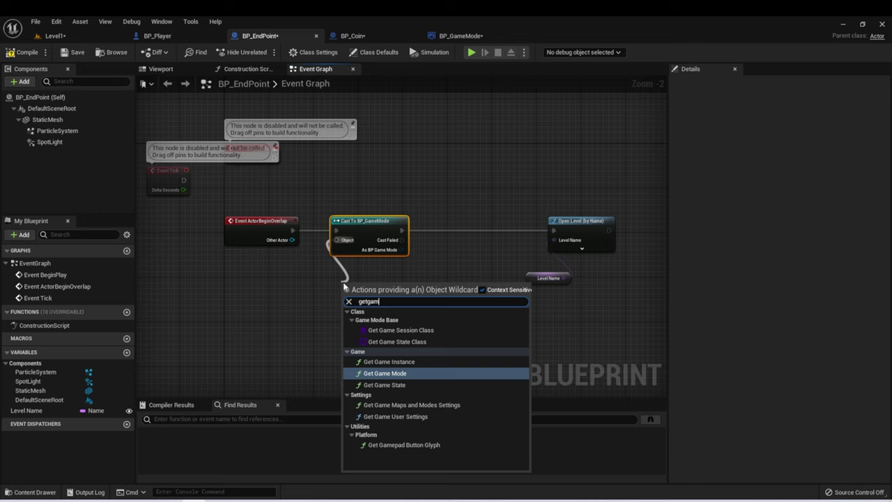
text(emo)
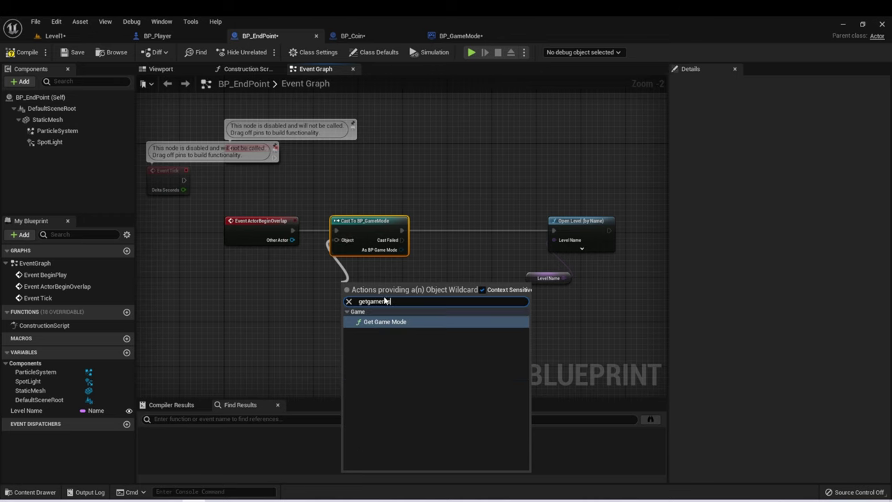
click(383, 321)
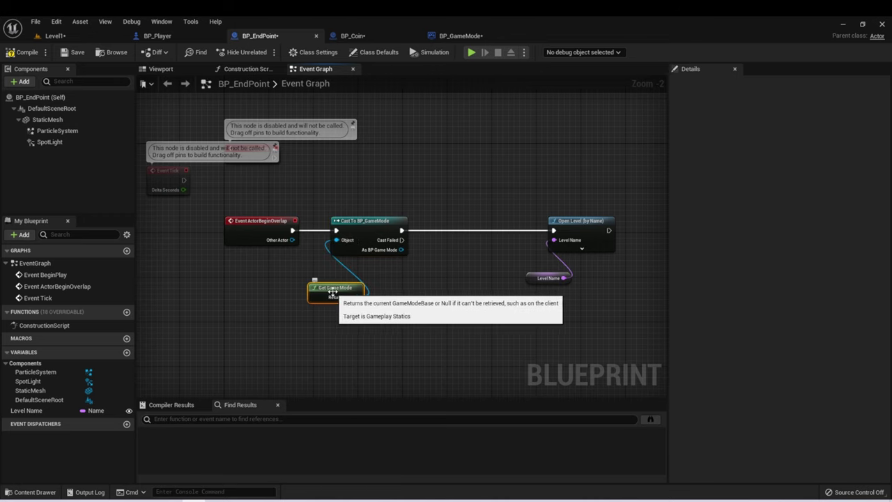
- Get the Current Coins and Required Coins variables from the cast's As BP Game Mode output
right_drag(431, 264, 365, 271)
drag(336, 256, 374, 269)
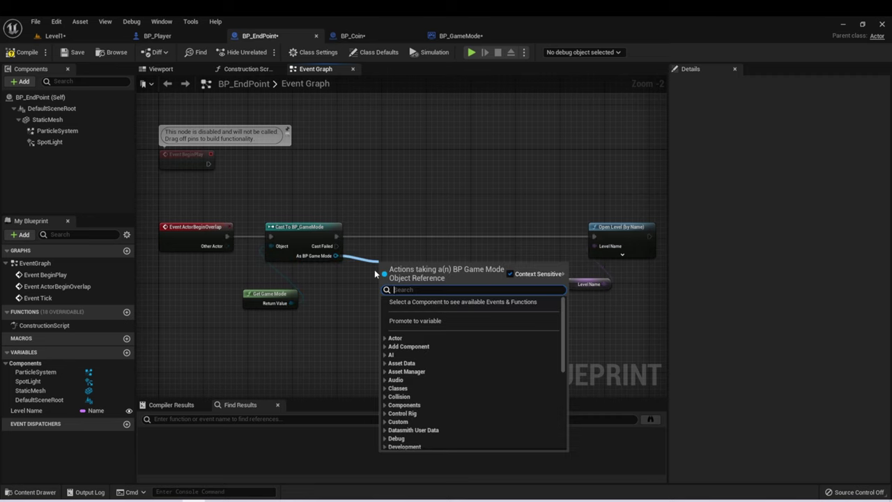
text(curr)
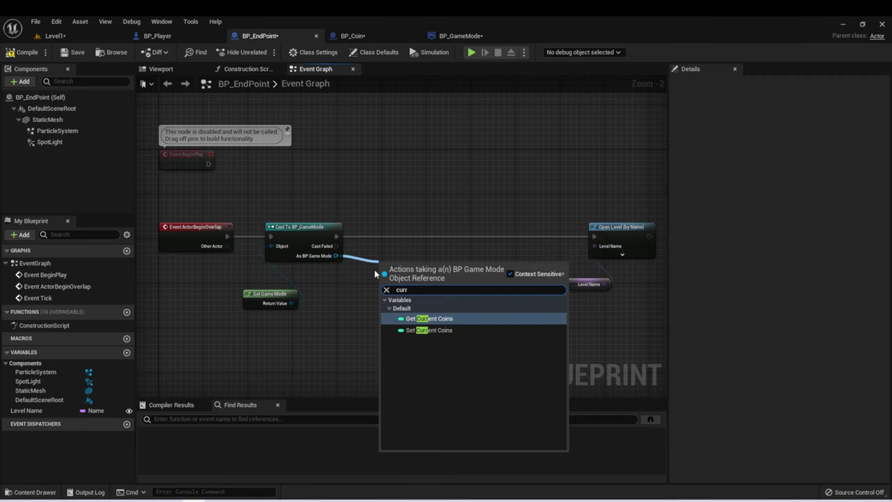
click(432, 319)
drag(335, 256, 382, 298)
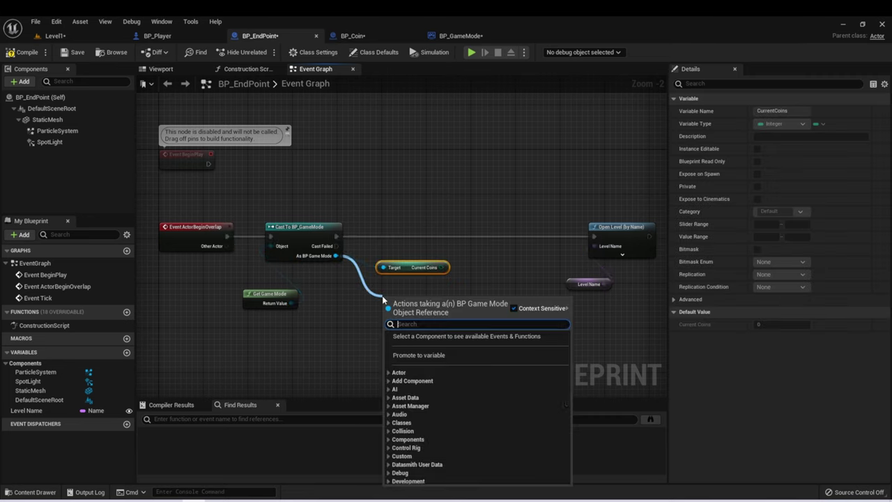
text(requ)
key(BackSpace)
key(BackSpace)
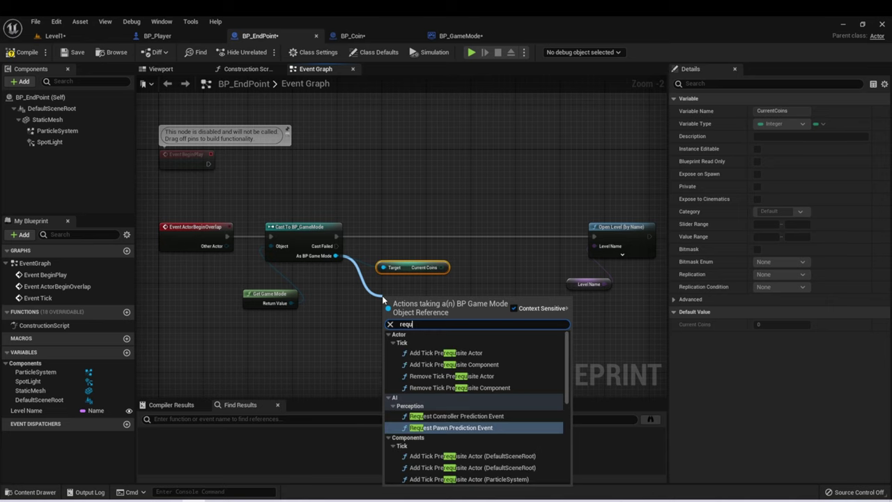
text(ire)
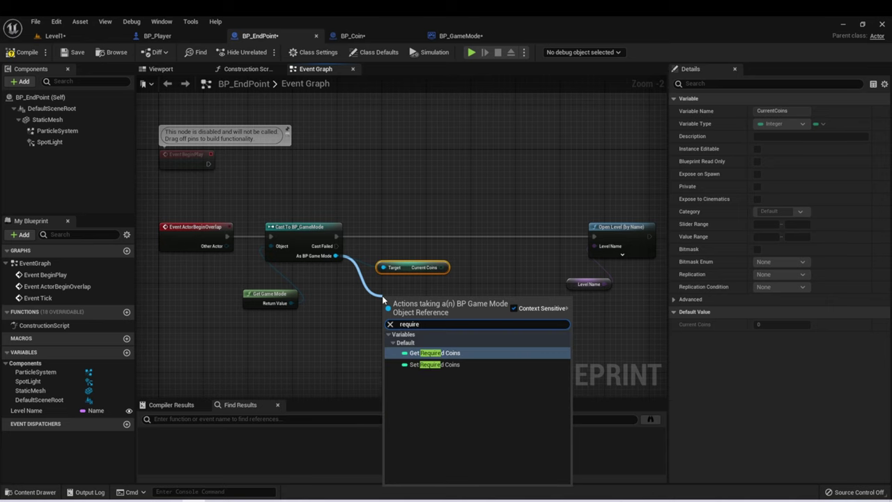
click(433, 353)
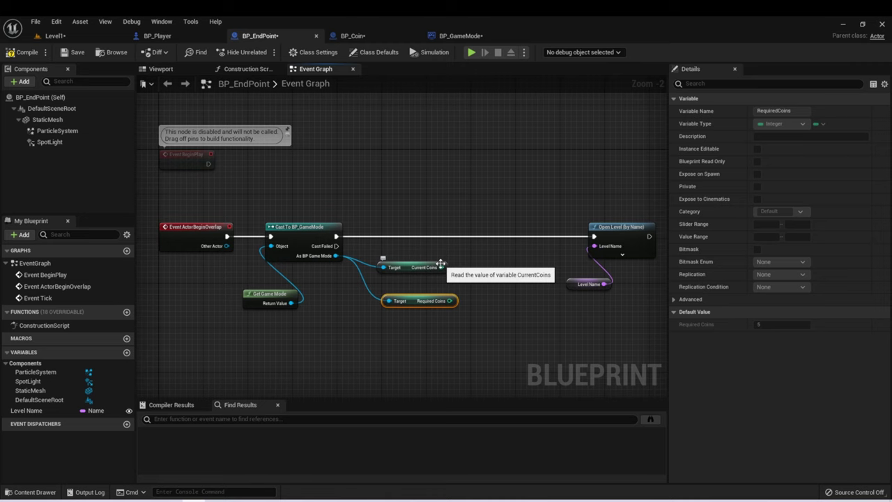
- Compare Current Coins with Required Coins using a Greater Equal (>=) node placed beside the two variable nodes
drag(444, 267, 483, 284)
text(>)
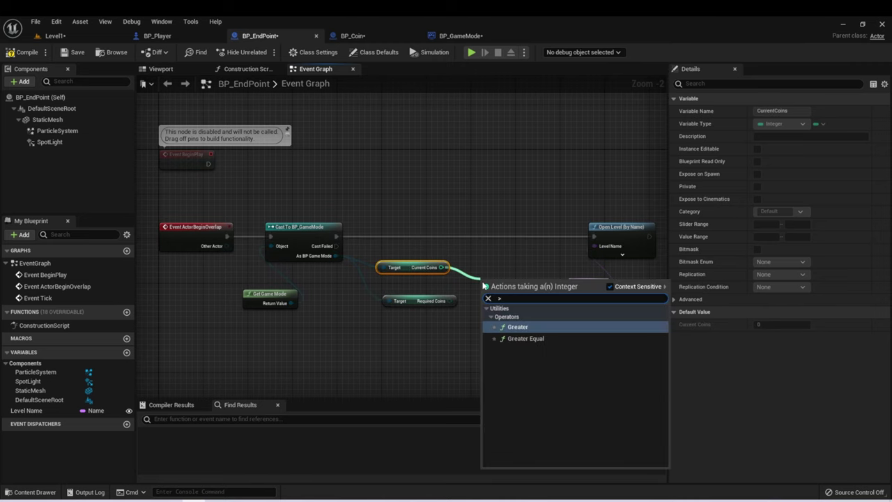
key(Down)
key(Return)
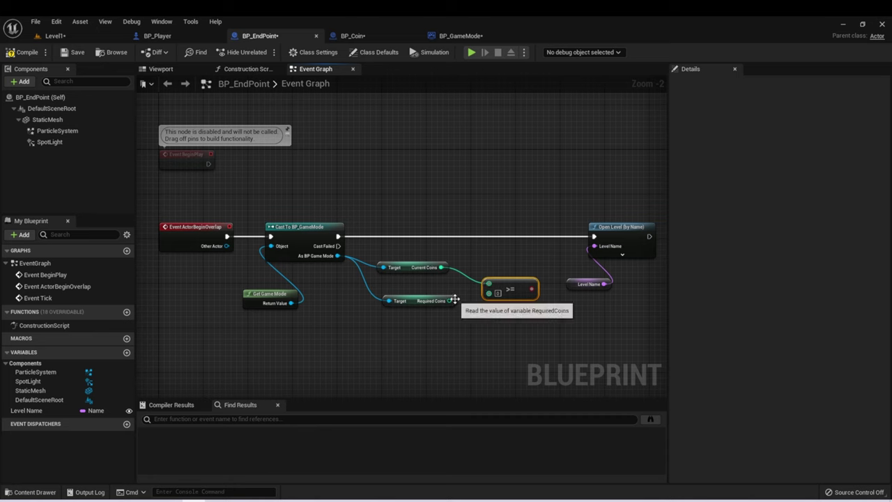
drag(450, 300, 478, 268)
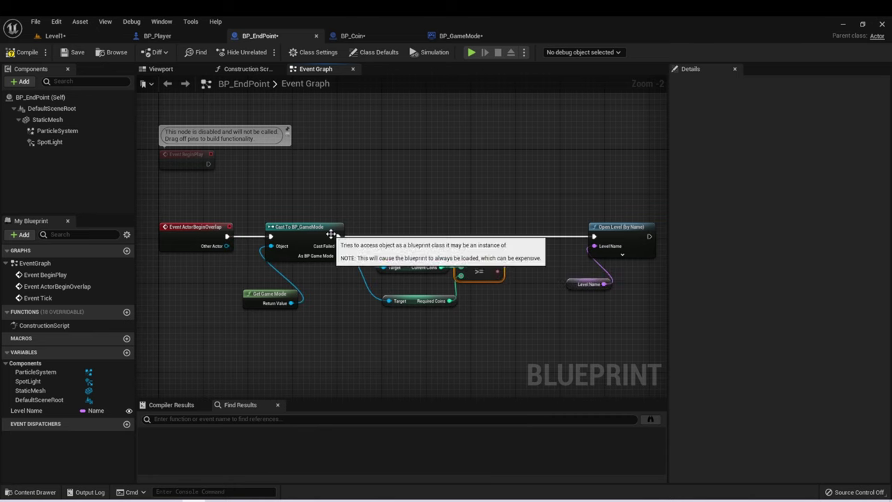
- Insert a Branch after the cast, use the >= result as its Condition, and space Open Level out on its True output
drag(338, 236, 522, 224)
text(b)
key(Return)
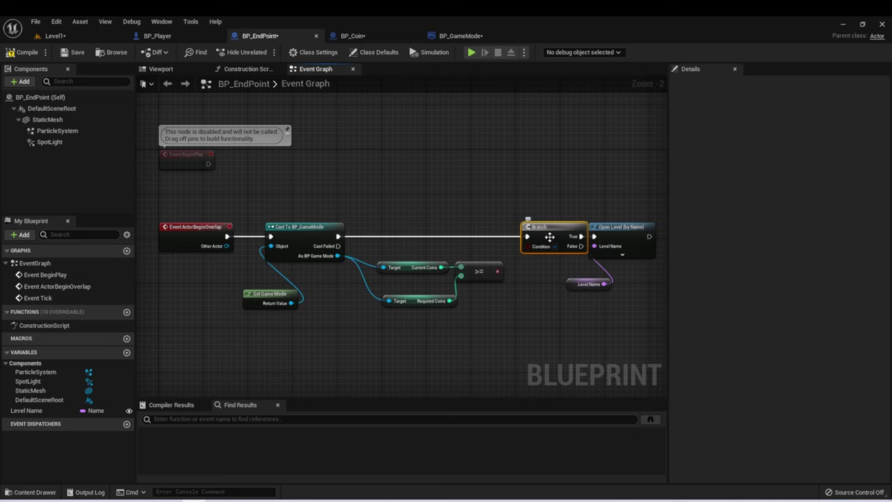
drag(579, 237, 654, 236)
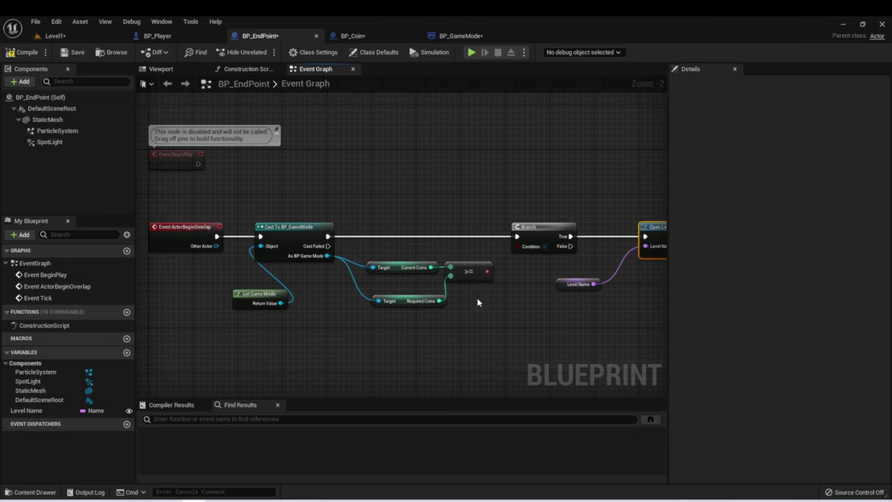
drag(487, 271, 518, 246)
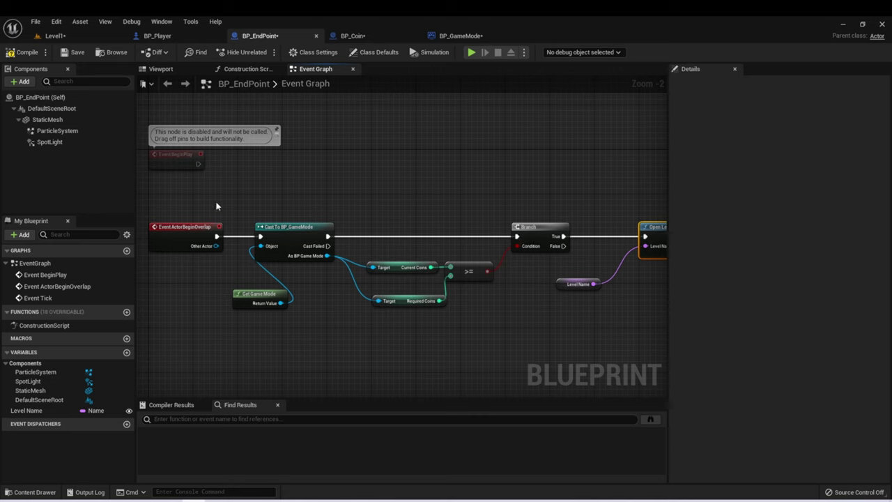
click(291, 233)
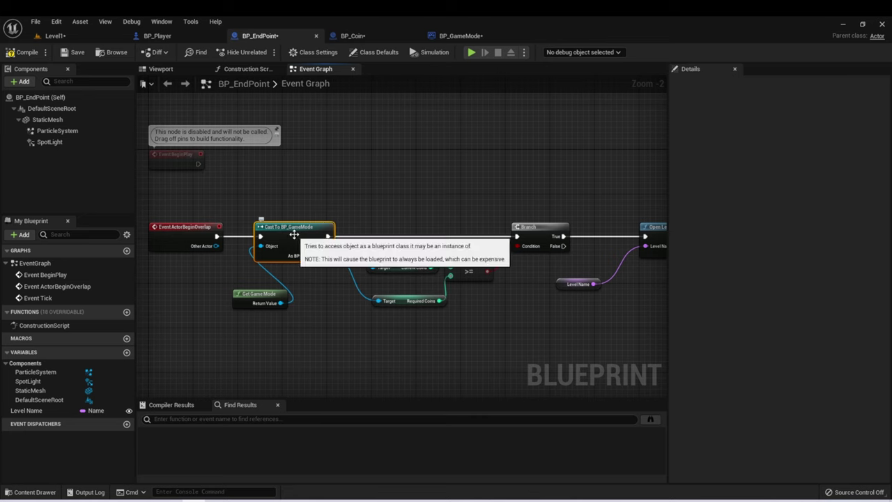
- Review the coin-check nodes from the Current Coins and Required Coins getters through the comparison and Branch to Open Level
click(397, 268)
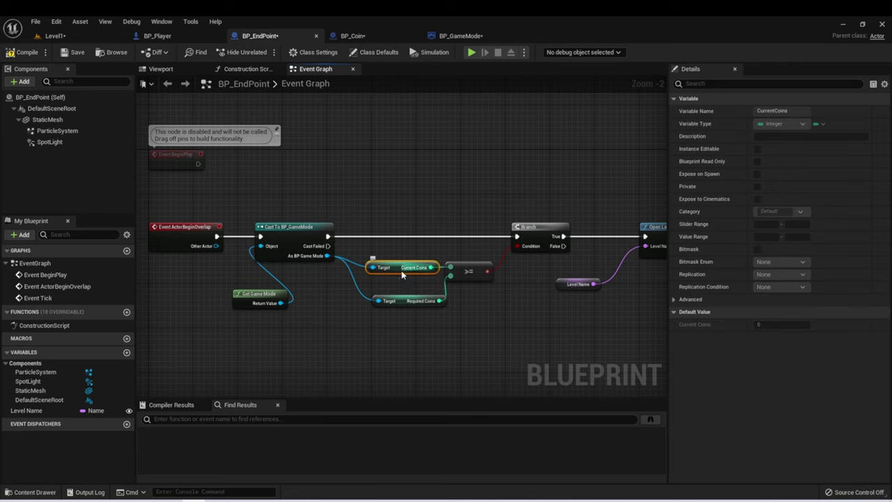
click(402, 301)
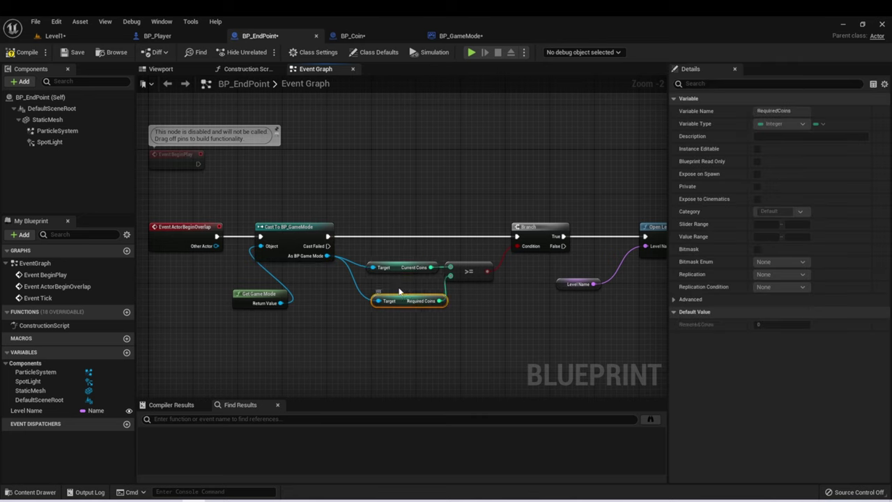
click(486, 275)
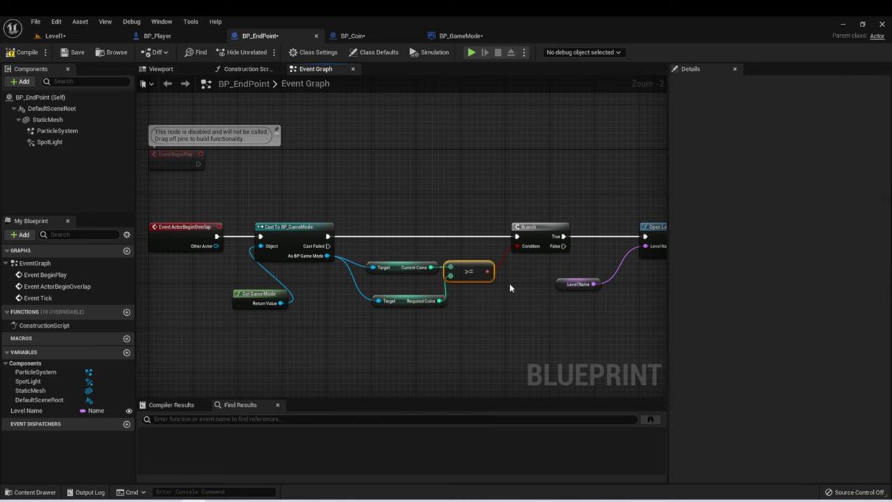
click(544, 231)
right_drag(543, 234, 480, 250)
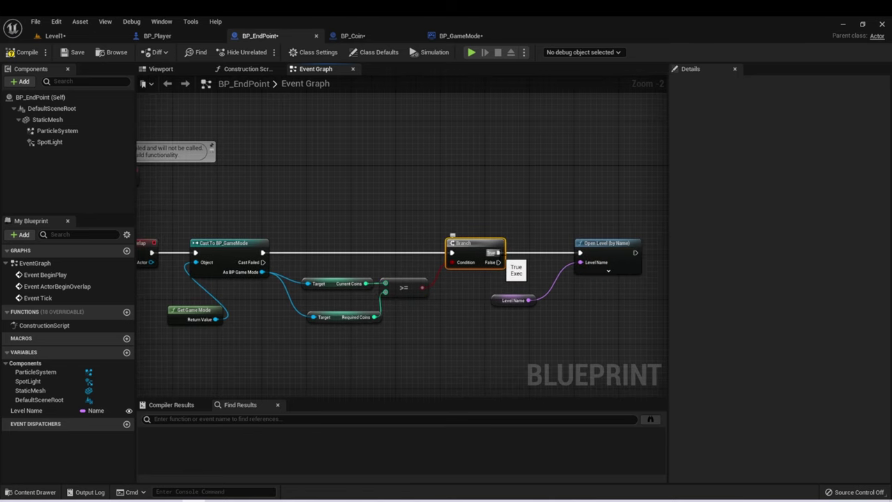
click(605, 245)
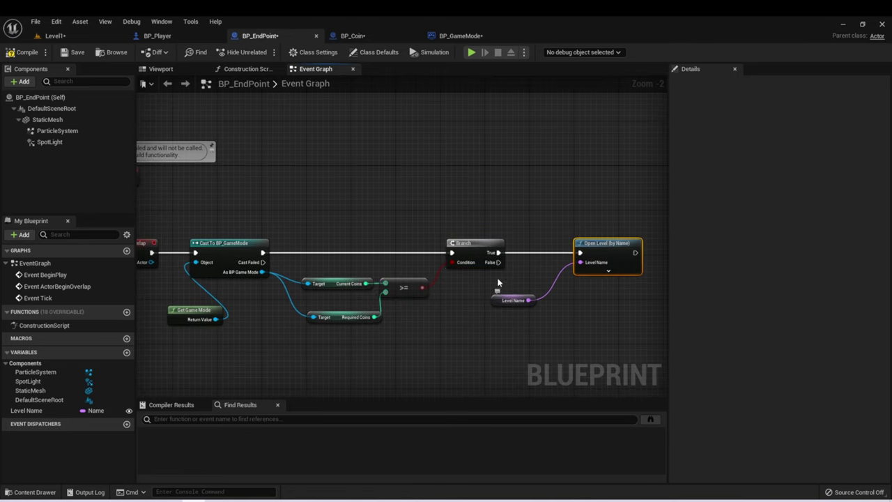
- Add a Print String with the text "You do not have enough coins!" to the Branch's False output and compile the blueprint
drag(499, 262, 453, 181)
text(print)
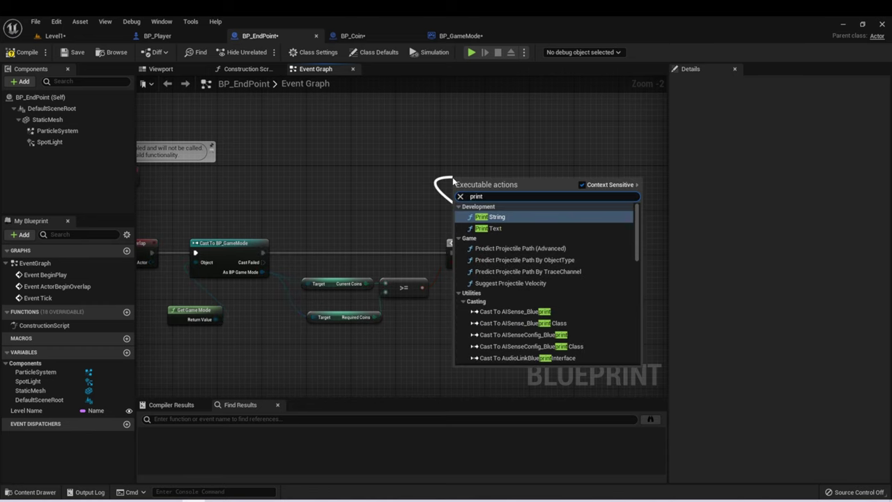
click(490, 216)
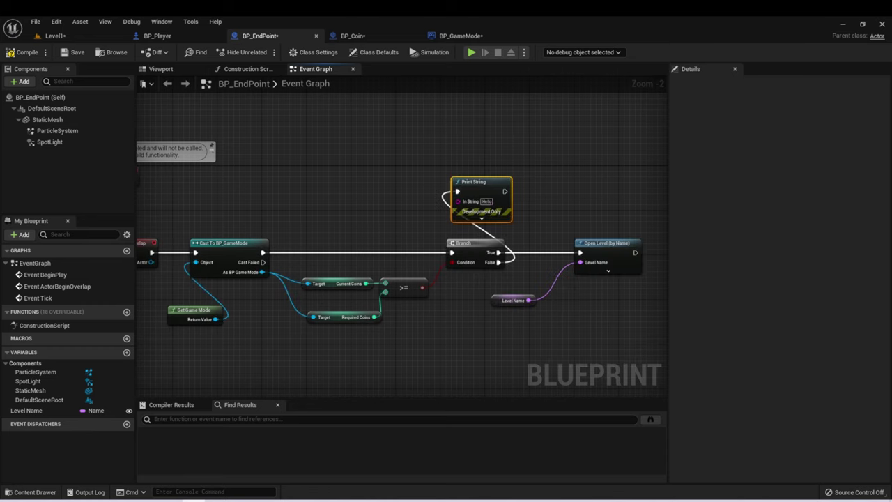
click(486, 201)
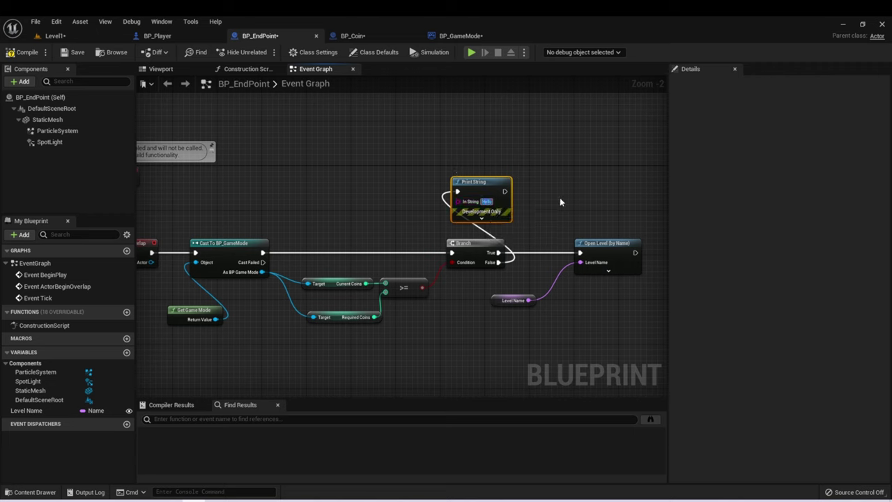
text(You're lose)
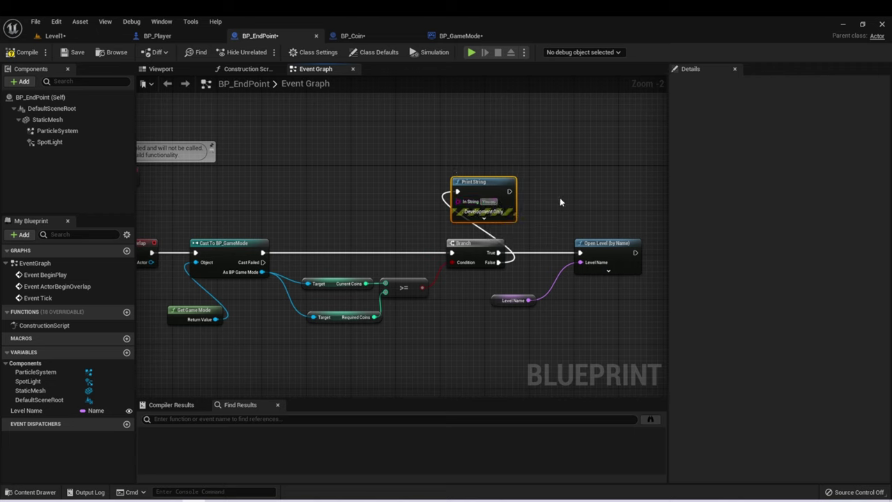
text(have enou)
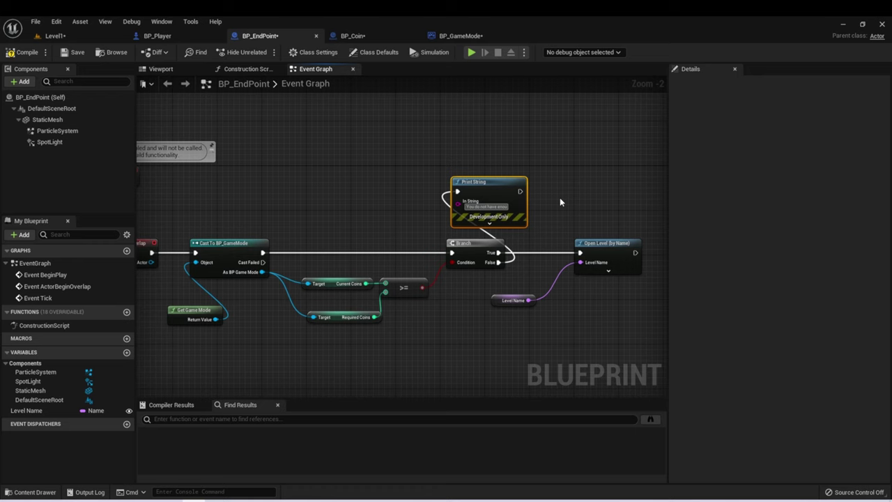
text(gh coins)
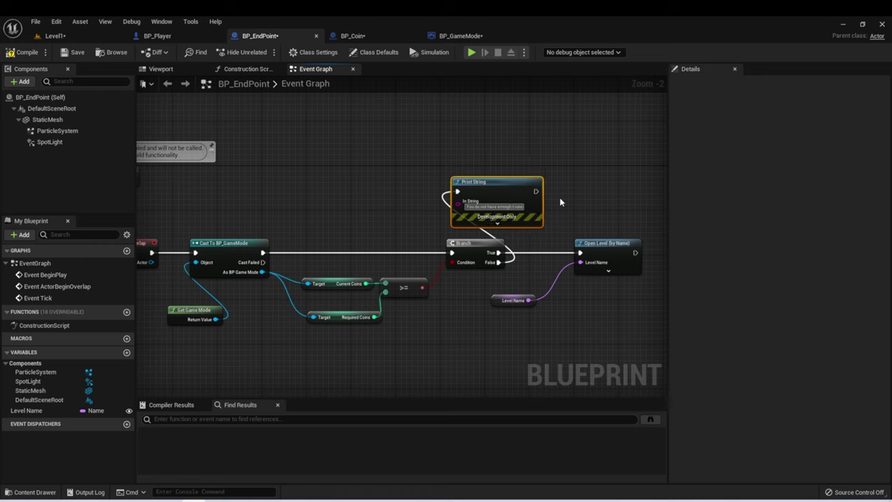
text(!)
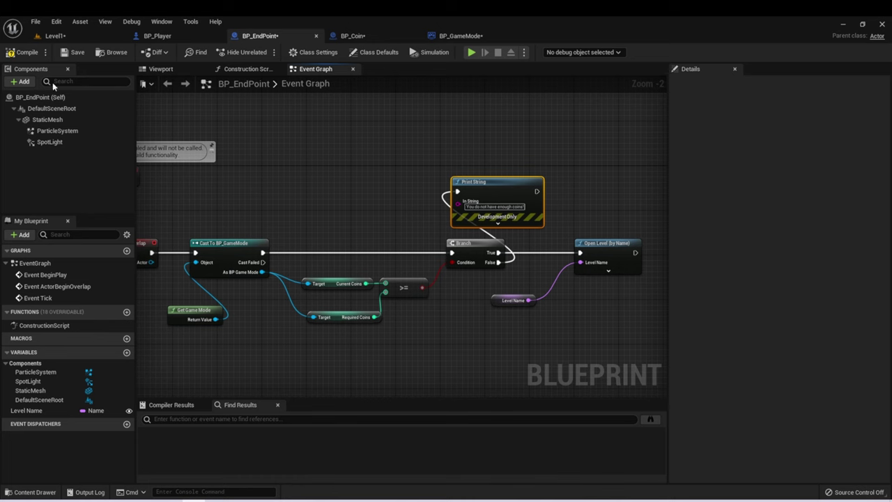
click(32, 57)
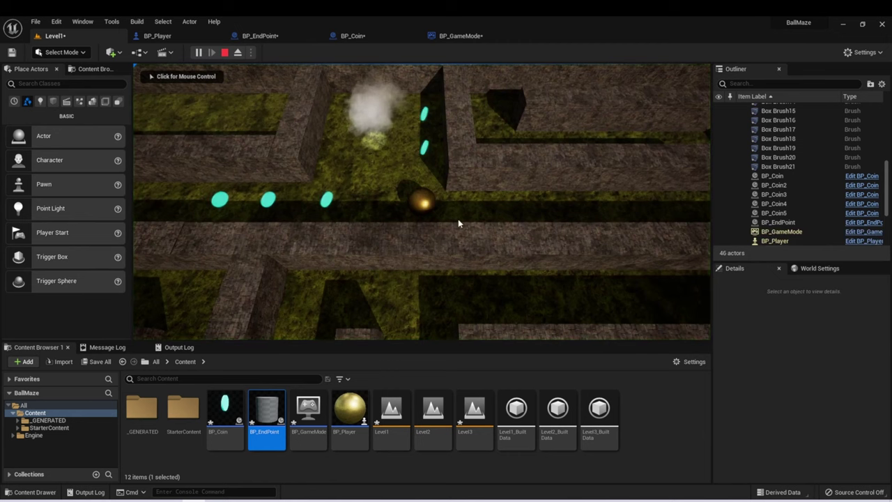
- Play-test Level1 by collecting only the first two coins and rolling the ball into the end point
click(458, 219)
key(a)
key(w)
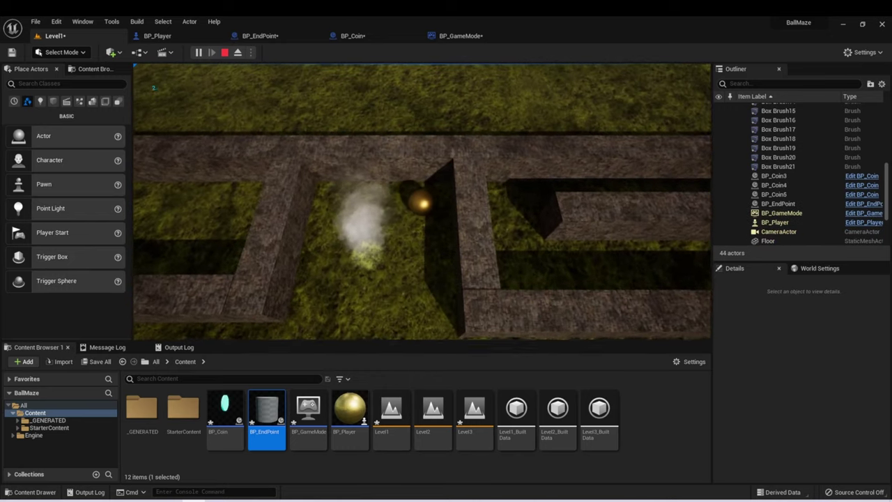
key(a)
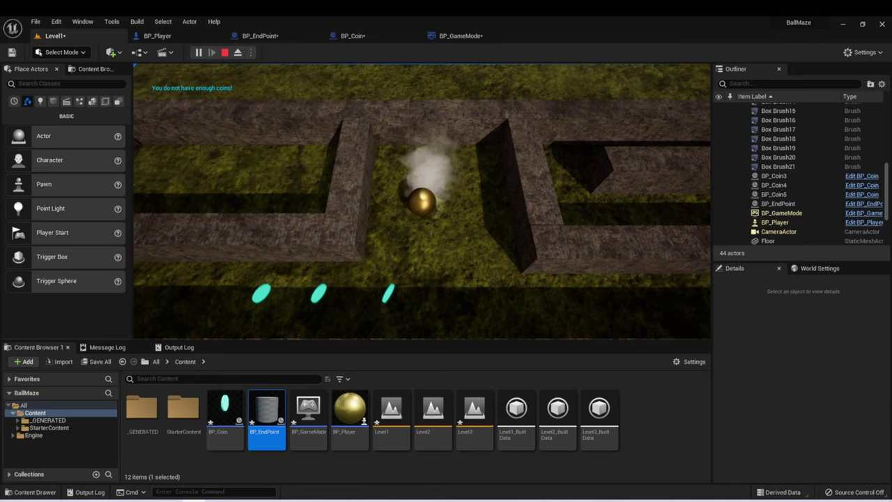
key(d)
key(w)
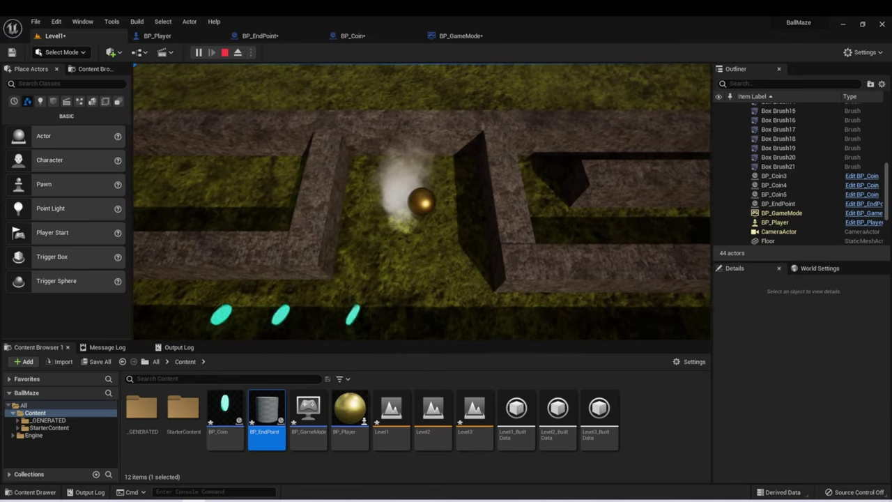
- Collect the remaining three coins in the running game and roll the ball into the end point again
key(s)
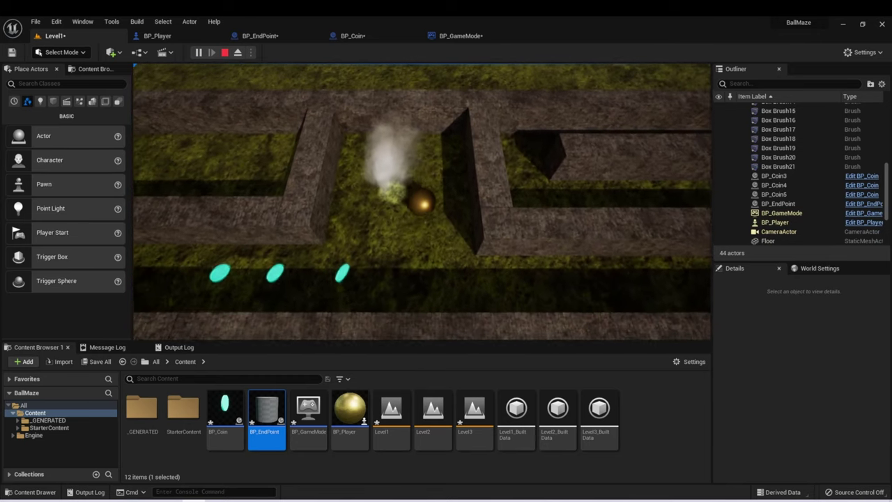
key(a)
key(a)
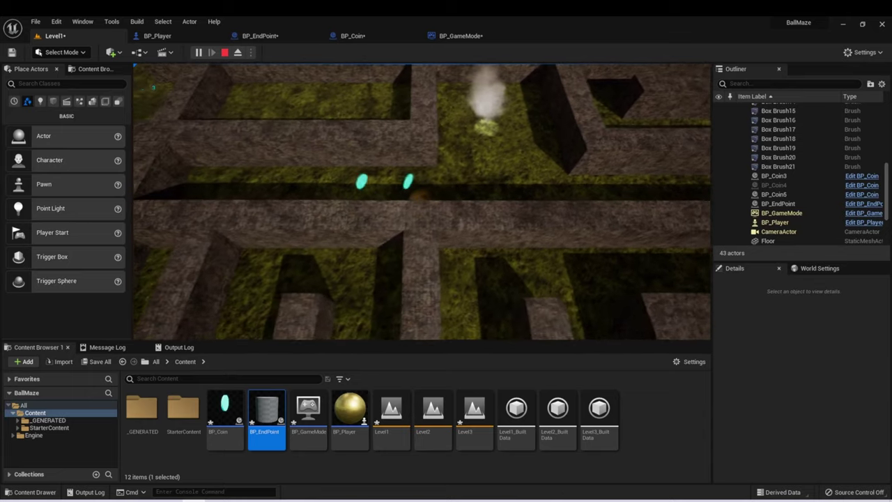
key(w)
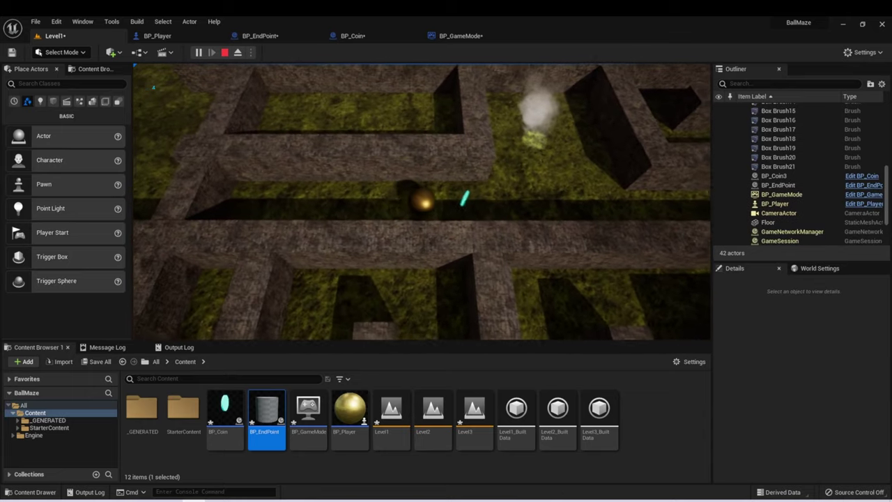
key(d)
key(w)
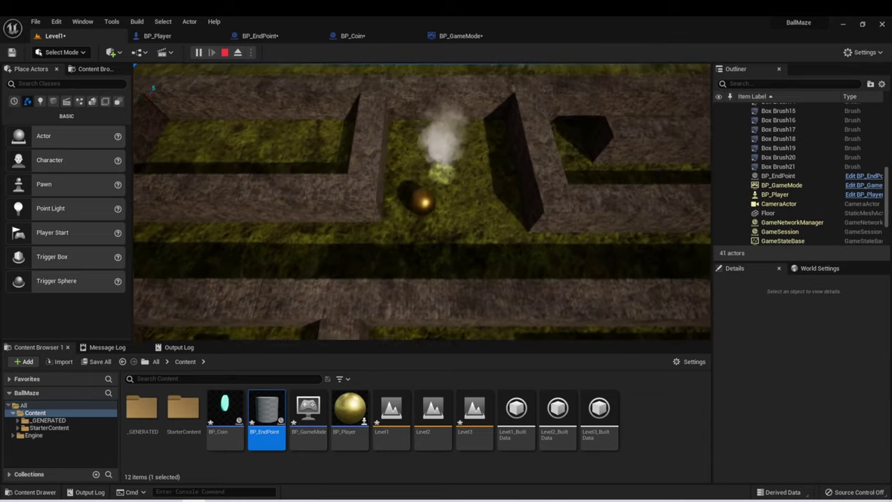
key(s)
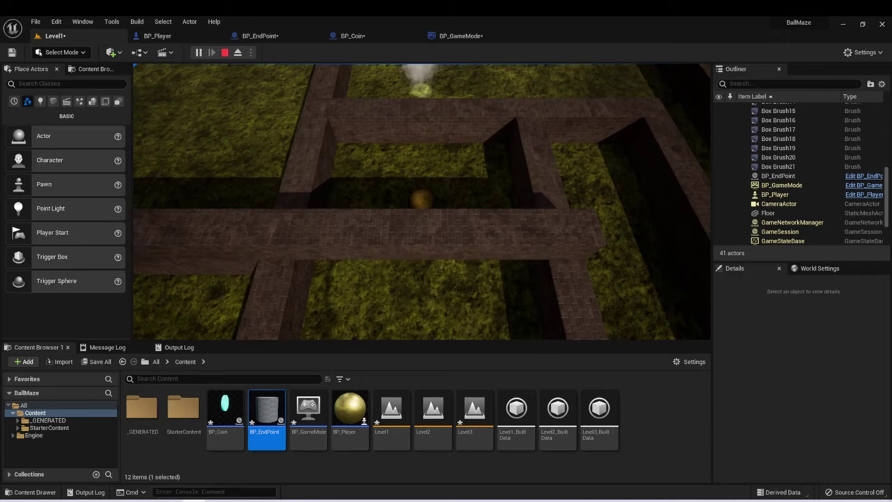